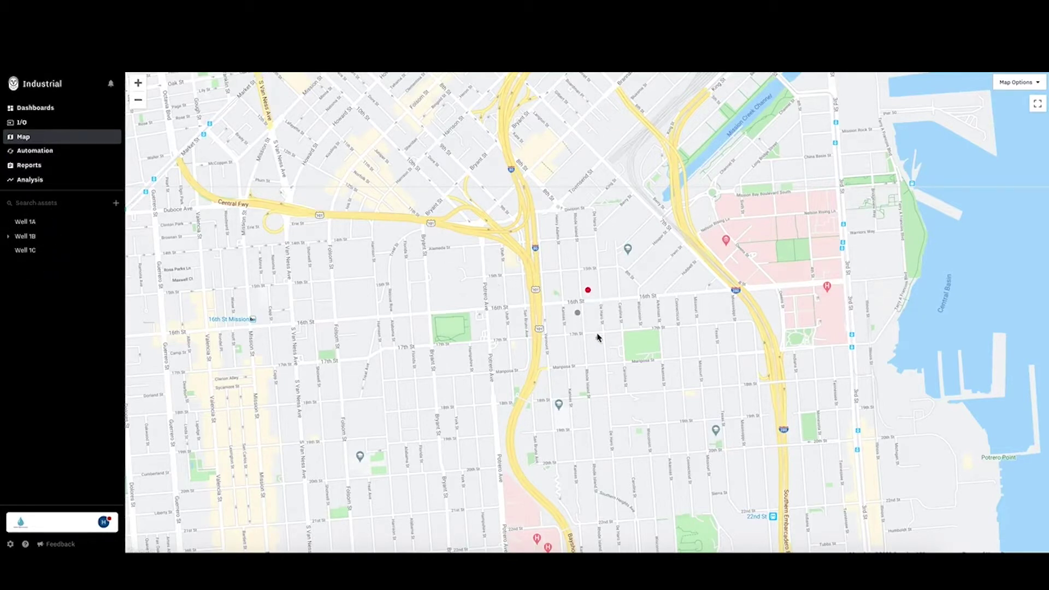
Open the Dashboards list from the left sidebar.
{"action": "left_click", "coordinate": [44, 109]}
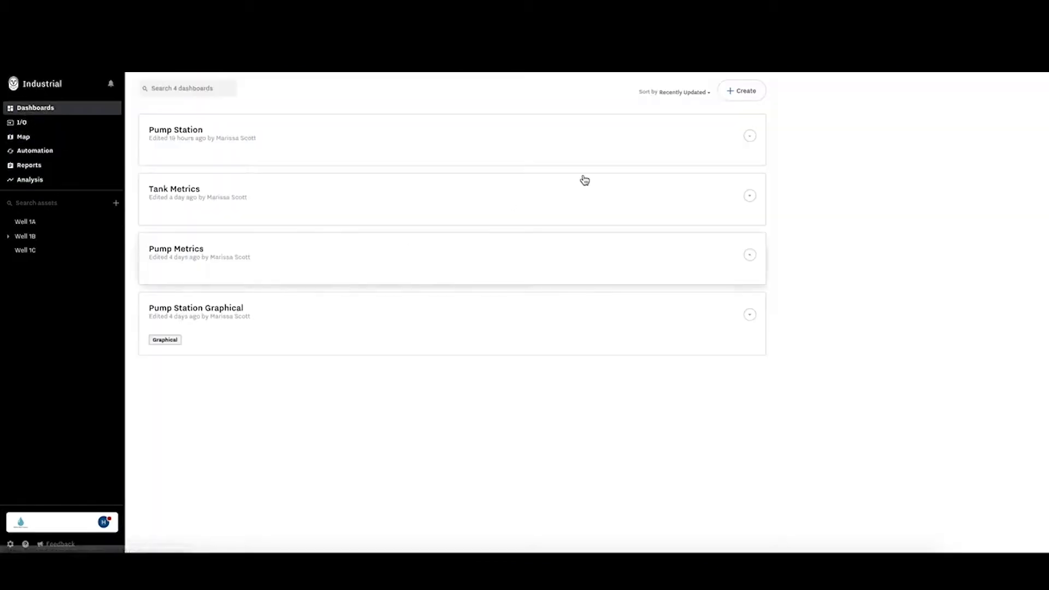
Start a new dashboard named 'Test Well 1A' with Dashboard Type set to Graphical.
{"action": "left_click", "coordinate": [747, 92]}
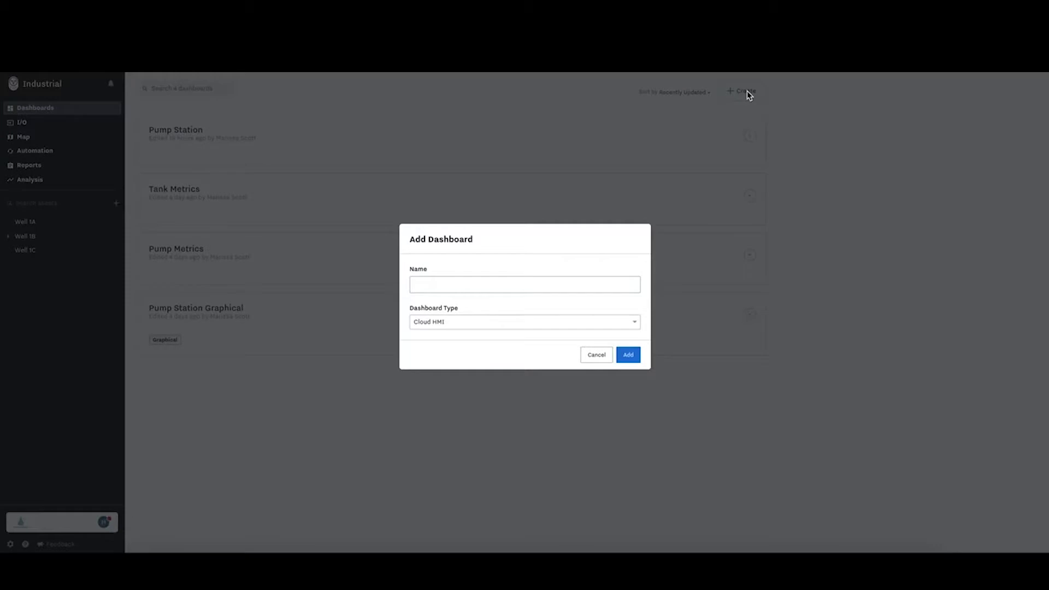
{"action": "left_click", "coordinate": [499, 287]}
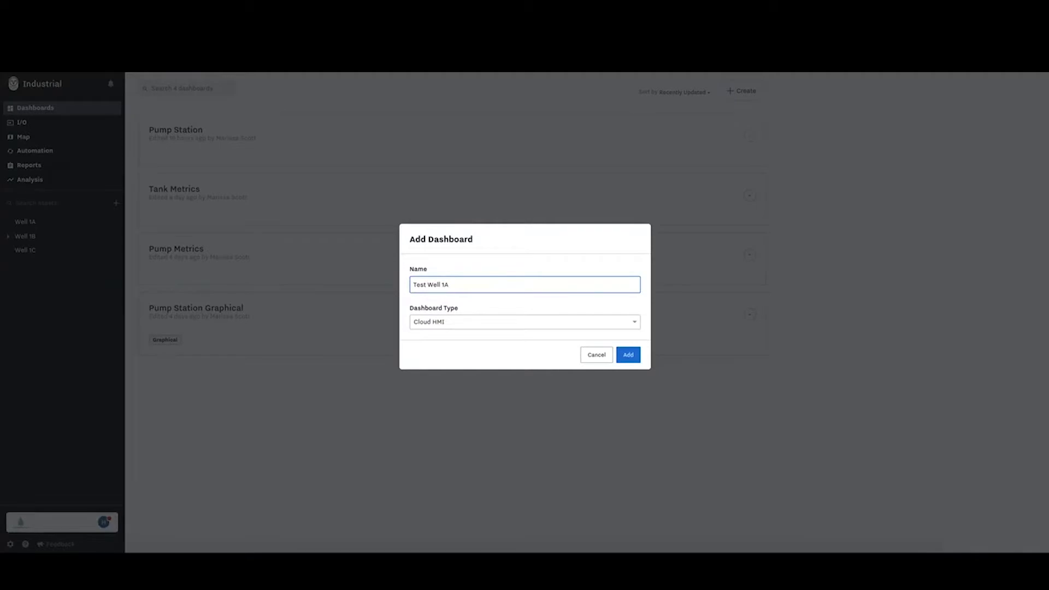
{"action": "left_click", "coordinate": [519, 323]}
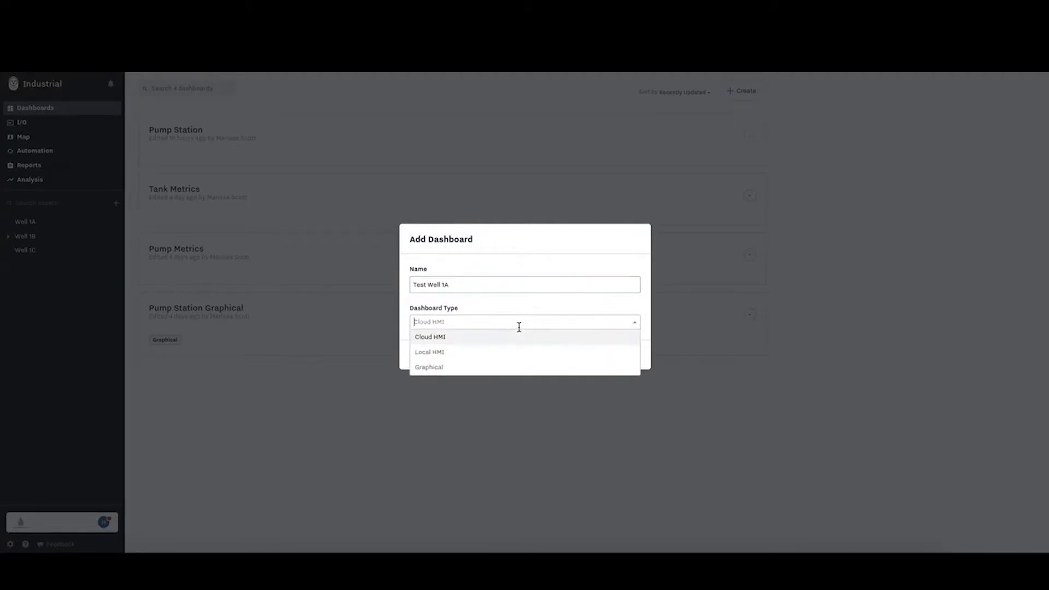
{"action": "left_click", "coordinate": [512, 367]}
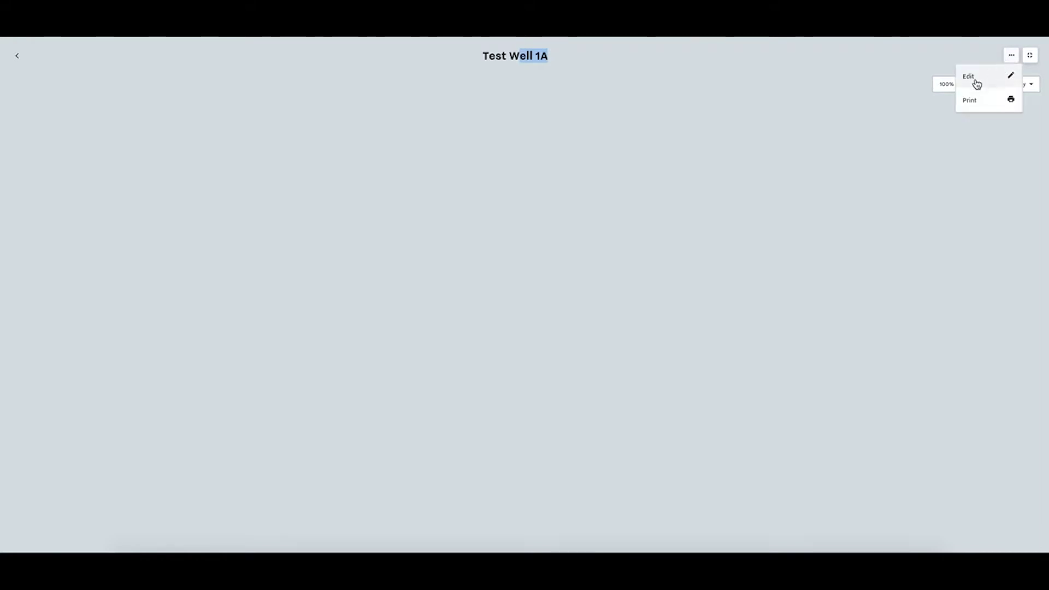
In edit mode, place an empty card on the canvas and title it 'Well 1A'.
{"action": "left_click", "coordinate": [977, 82]}
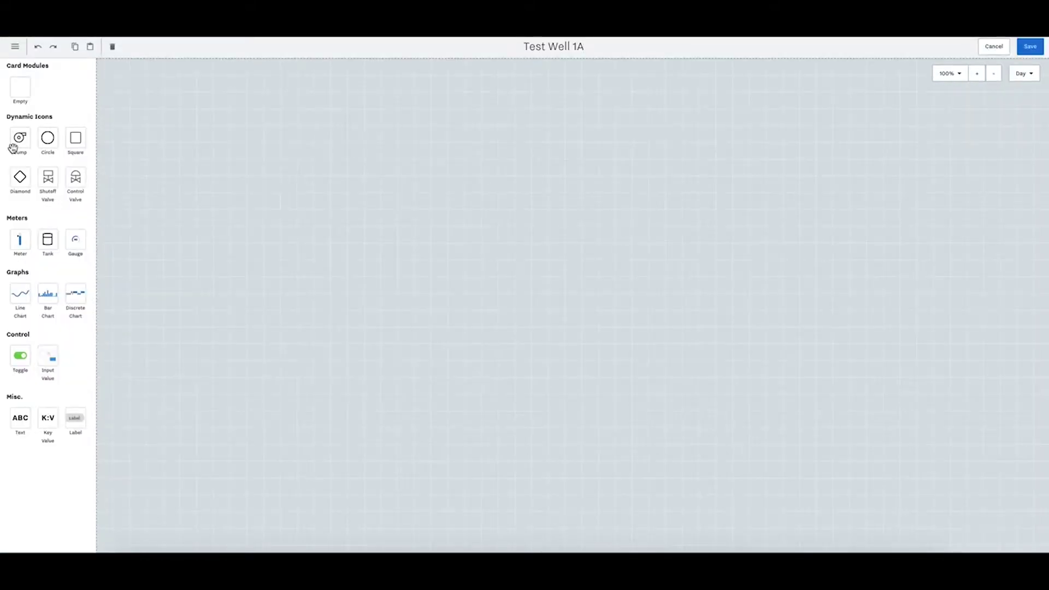
{"action": "left_click_drag", "start_coordinate": [19, 91], "coordinate": [192, 138]}
{"action": "left_click", "coordinate": [972, 77]}
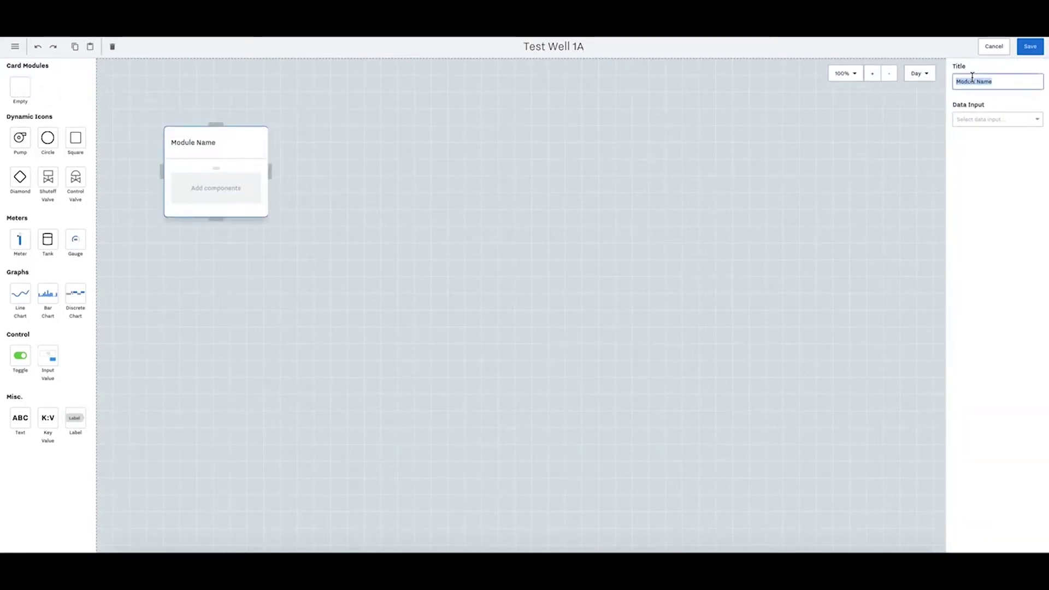
{"action": "type", "text": "Well 1A"}
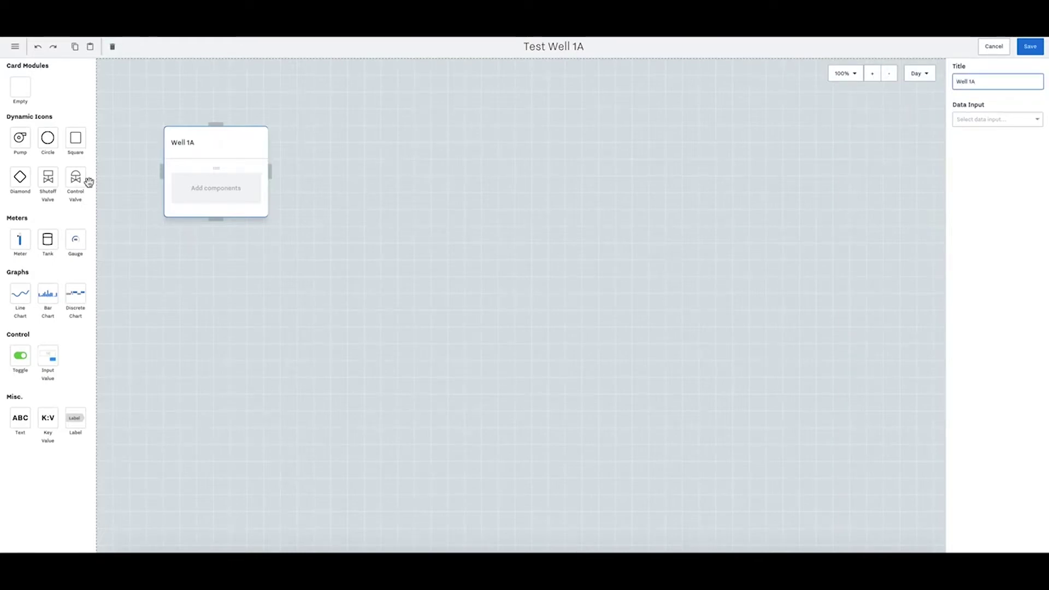
Drop a tank and a gauge below it into the Well 1A card, then select the tank.
{"action": "left_click_drag", "start_coordinate": [47, 239], "coordinate": [223, 191]}
{"action": "left_click_drag", "start_coordinate": [83, 252], "coordinate": [203, 249]}
{"action": "left_click", "coordinate": [199, 211]}
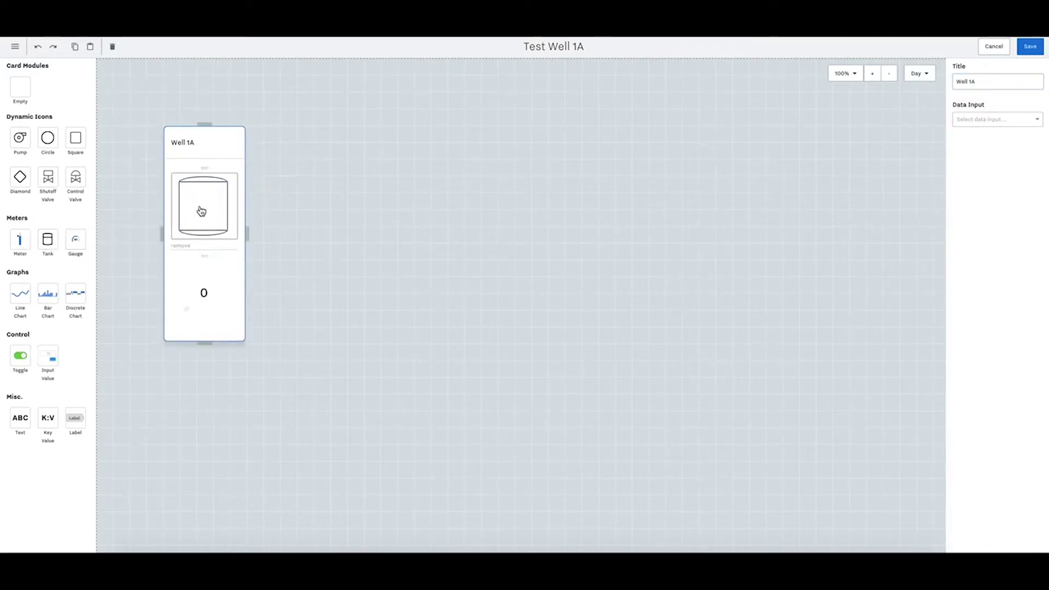
{"action": "left_click", "coordinate": [971, 80]}
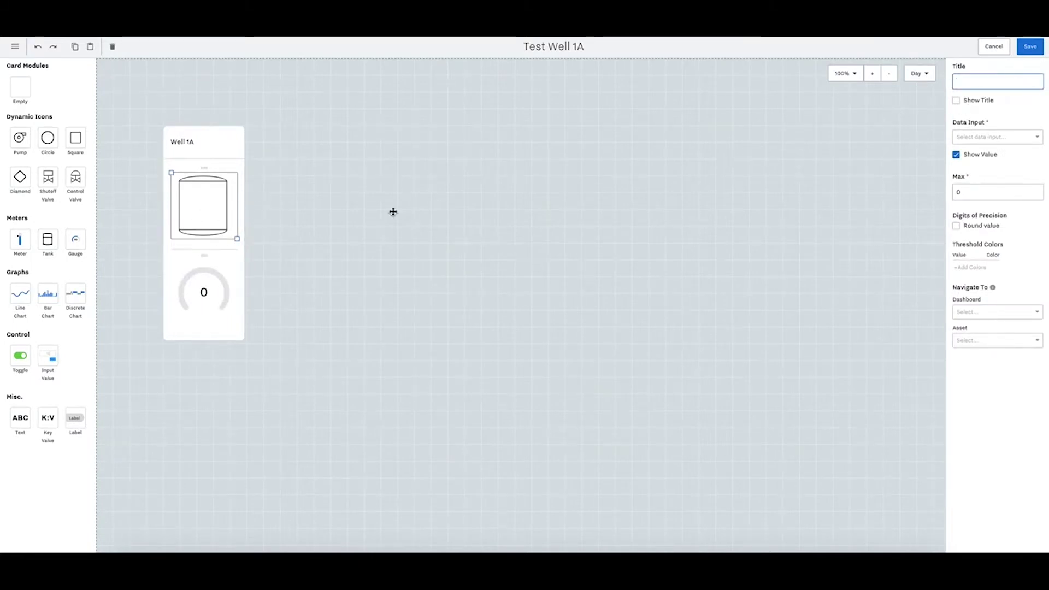
Search the tank's data inputs and connect it to Tank Level, showing 57.38.
{"action": "left_click", "coordinate": [975, 137]}
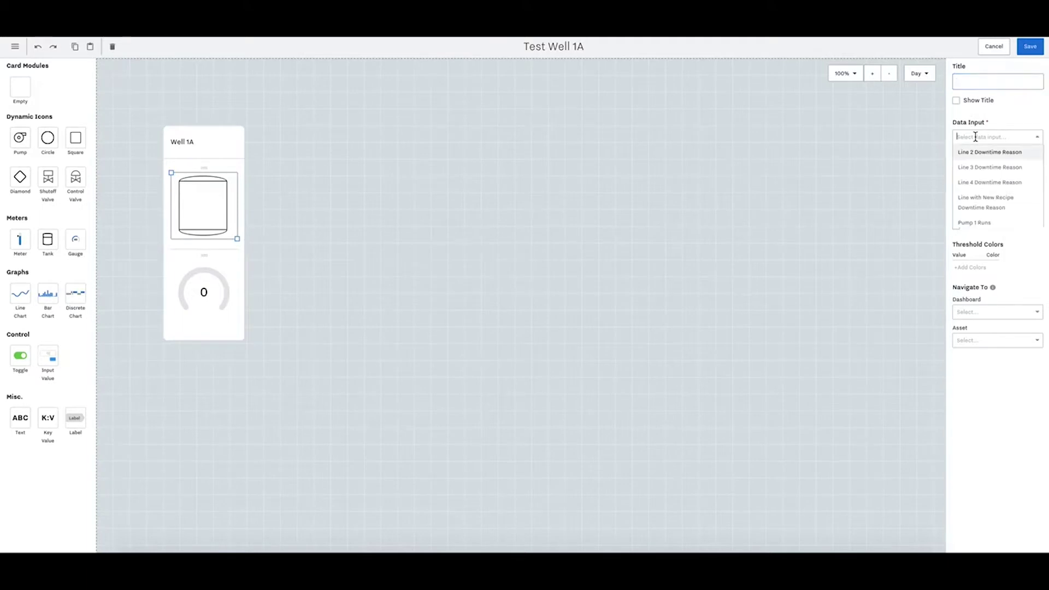
{"action": "type", "text": "well"}
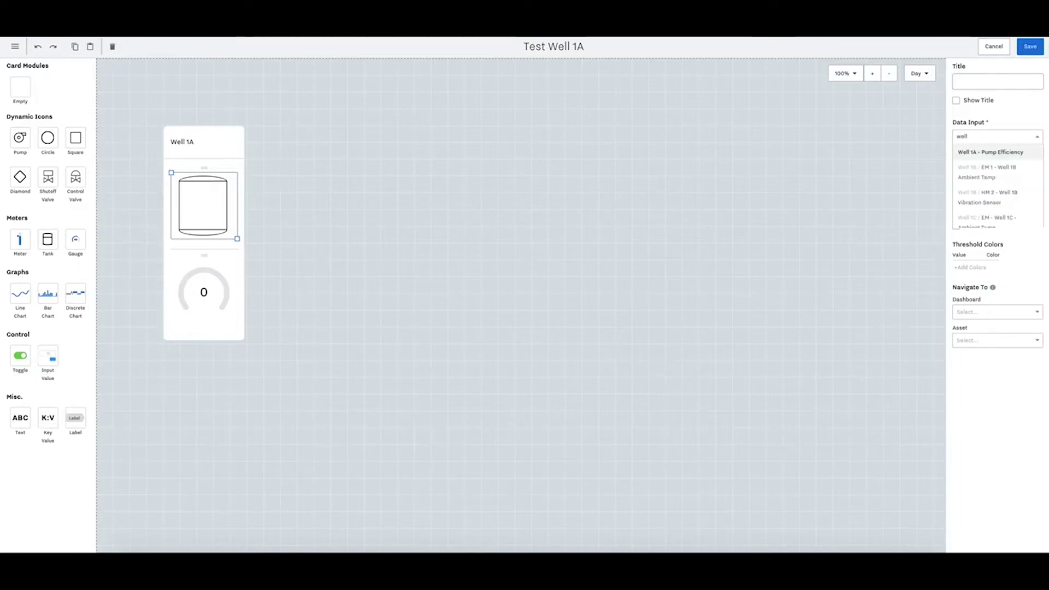
{"action": "type", "text": " 1a"}
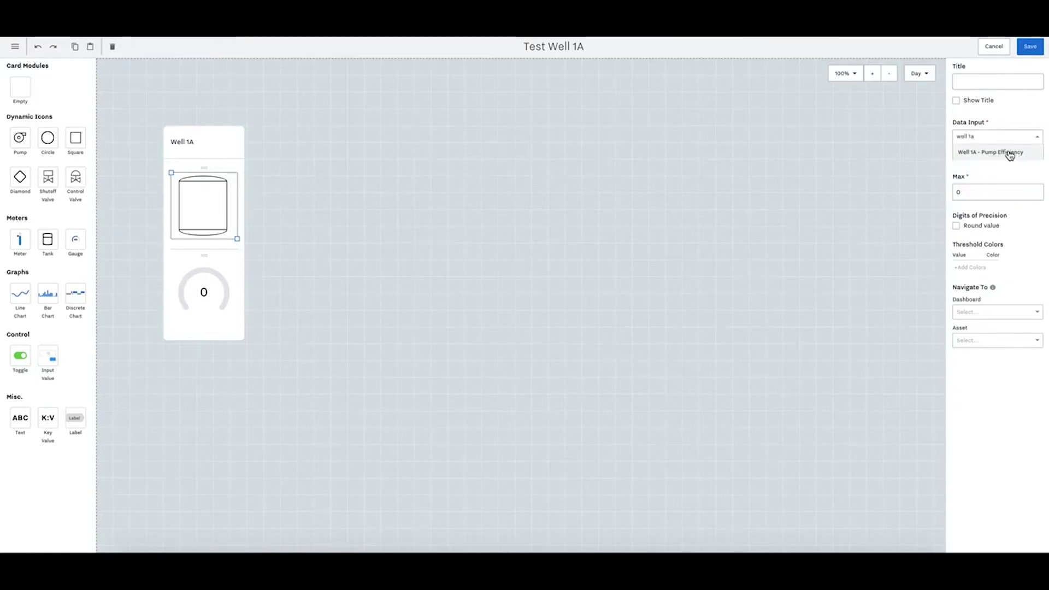
{"action": "key", "text": "BackSpace"}
{"action": "key", "text": "BackSpace"}
{"action": "key", "text": "BackSpace"}
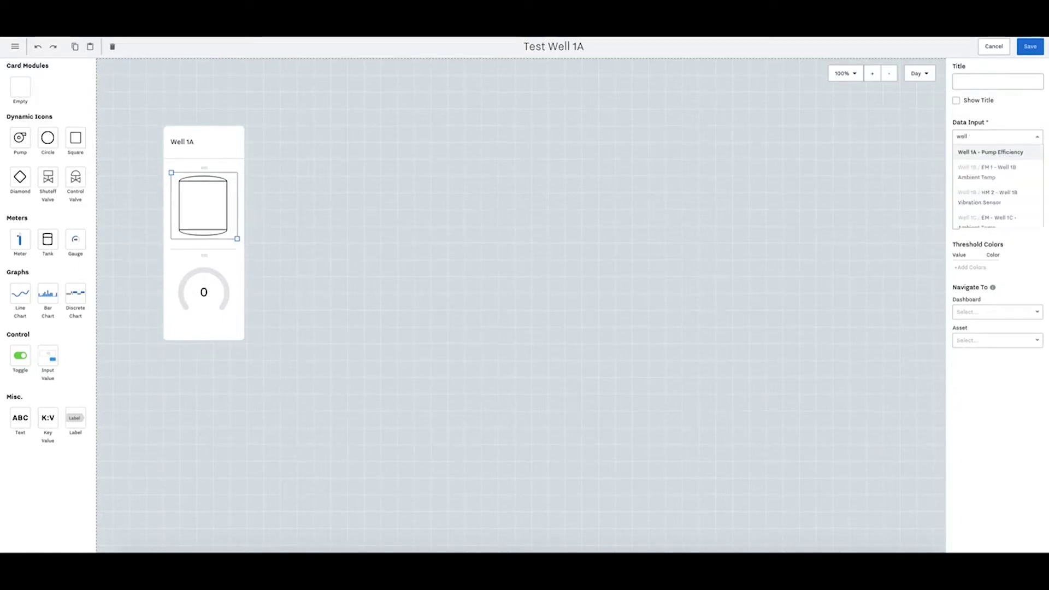
{"action": "scroll", "coordinate": [1012, 184], "scroll_direction": "down", "scroll_amount": 1}
{"action": "scroll", "coordinate": [1013, 184], "scroll_direction": "up", "scroll_amount": 1}
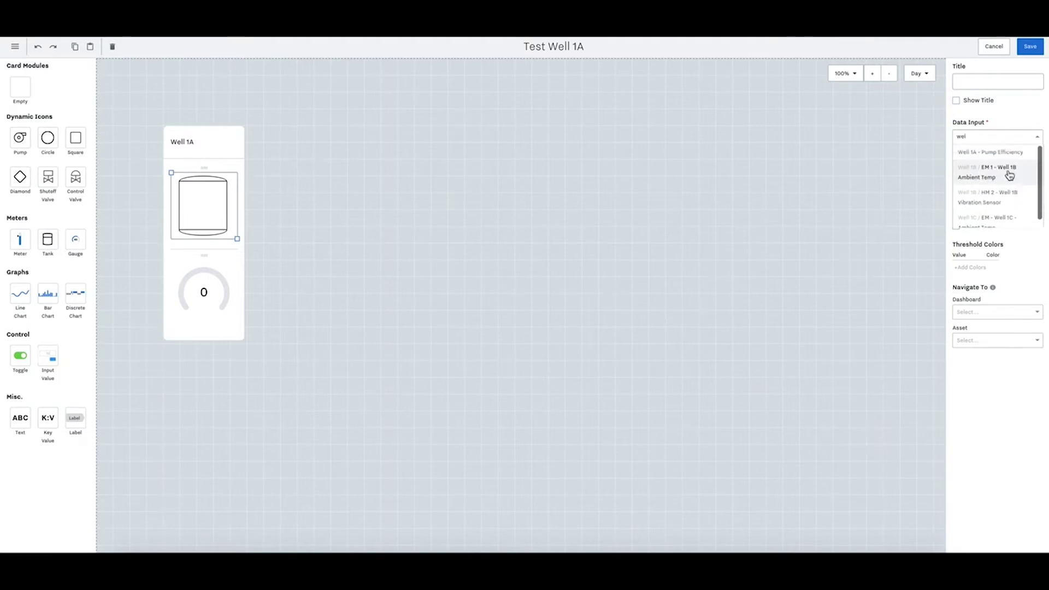
{"action": "type", "text": "es"}
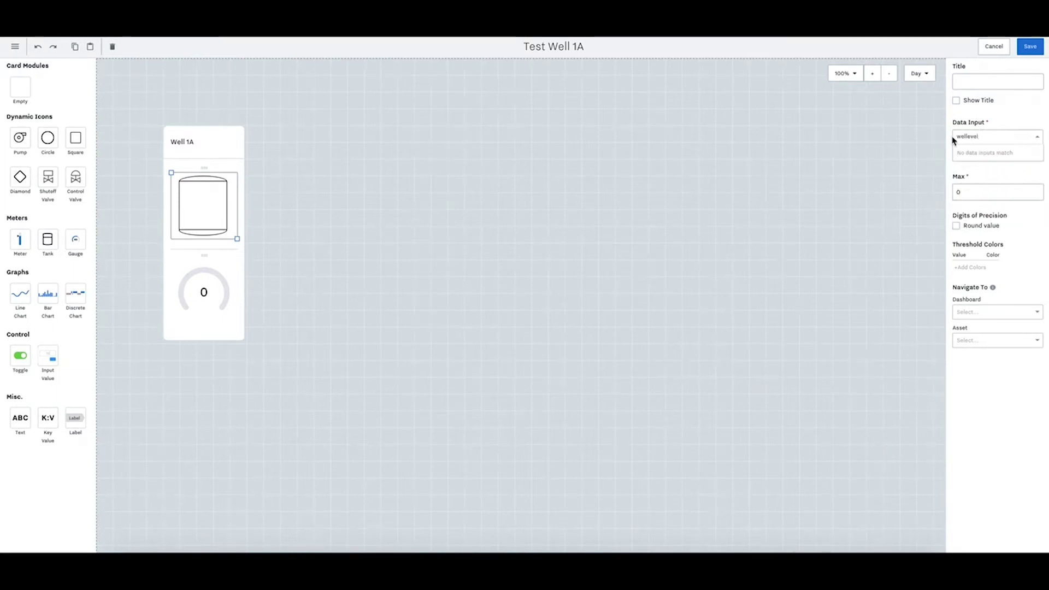
{"action": "key", "text": "BackSpace"}
{"action": "key", "text": "BackSpace"}
{"action": "key", "text": "BackSpace"}
{"action": "key", "text": "BackSpace"}
{"action": "key", "text": "BackSpace"}
{"action": "key", "text": "BackSpace"}
{"action": "key", "text": "BackSpace"}
{"action": "key", "text": "BackSpace"}
{"action": "type", "text": "lev"}
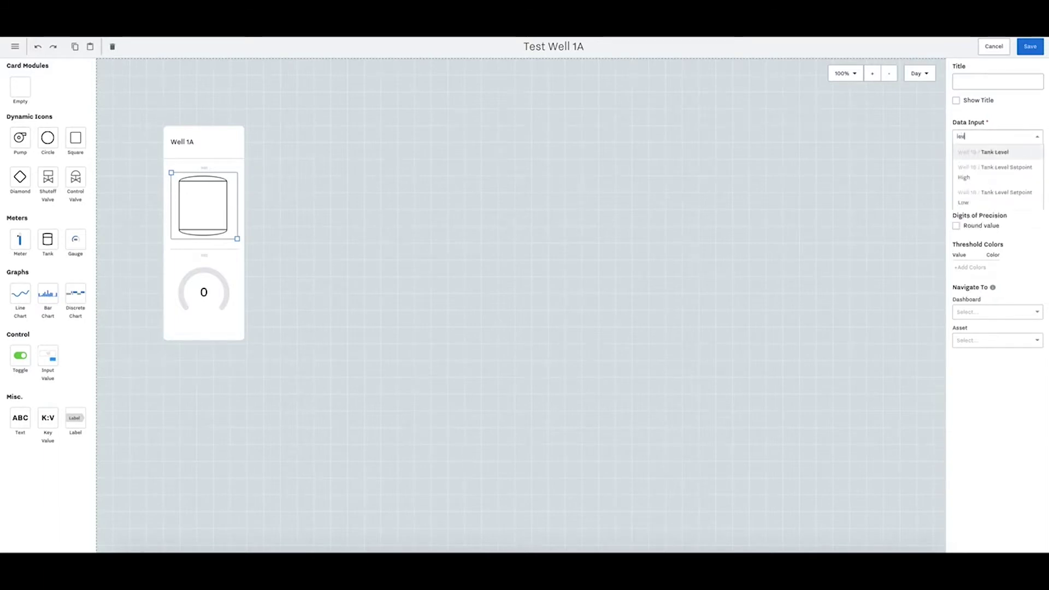
{"action": "left_click", "coordinate": [983, 153]}
Rename the dashboard from 'Test Well 1A' to 'Test Well 1B'.
{"action": "left_click", "coordinate": [577, 50]}
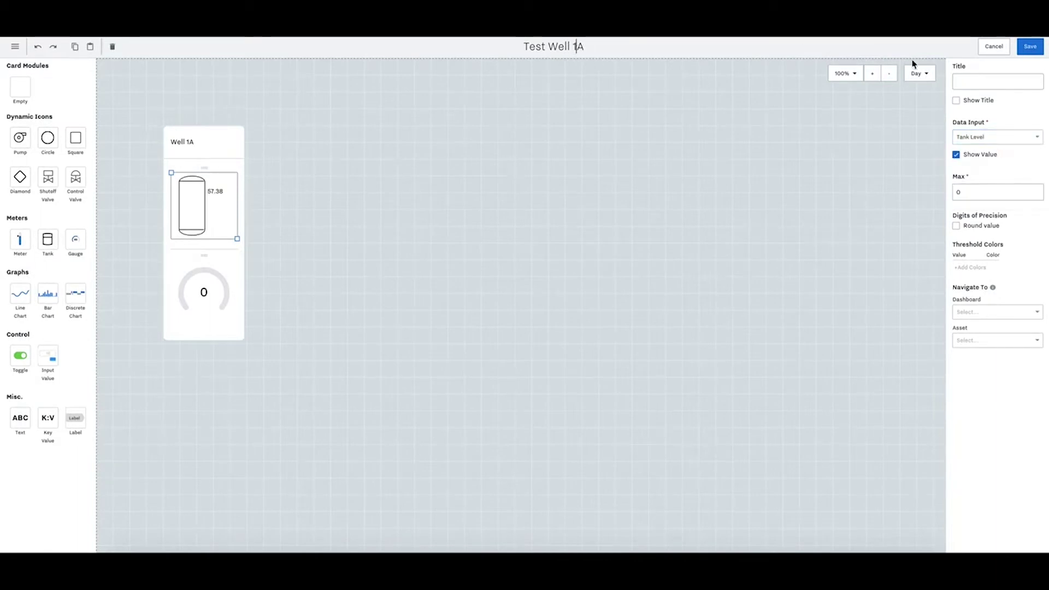
{"action": "key", "text": "Delete"}
{"action": "type", "text": "B"}
{"action": "left_click", "coordinate": [989, 195]}
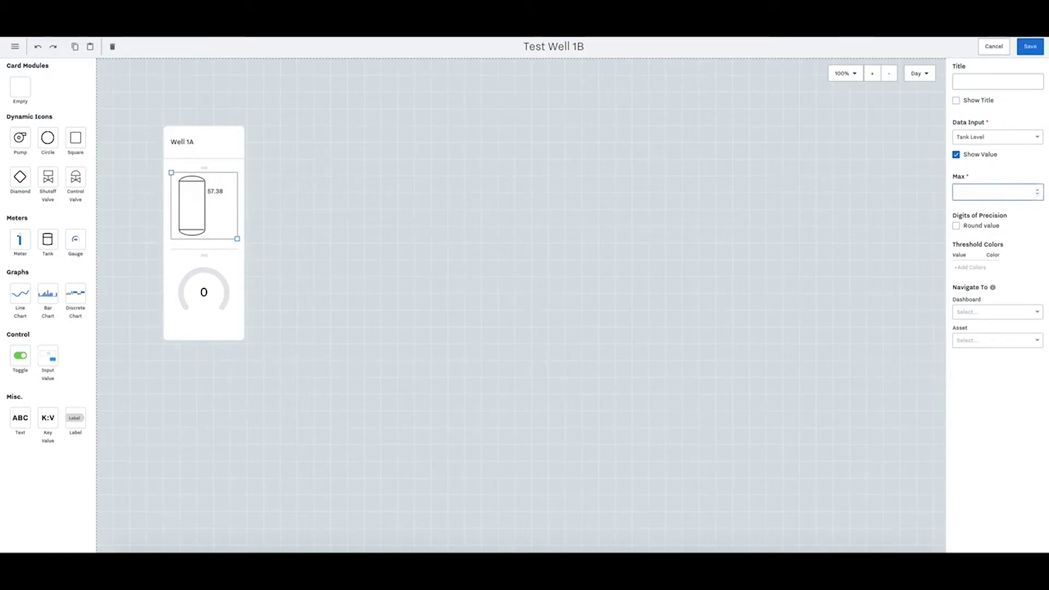
Set the tank's maximum value to 70 and round it to decimal places.
{"action": "type", "text": "20"}
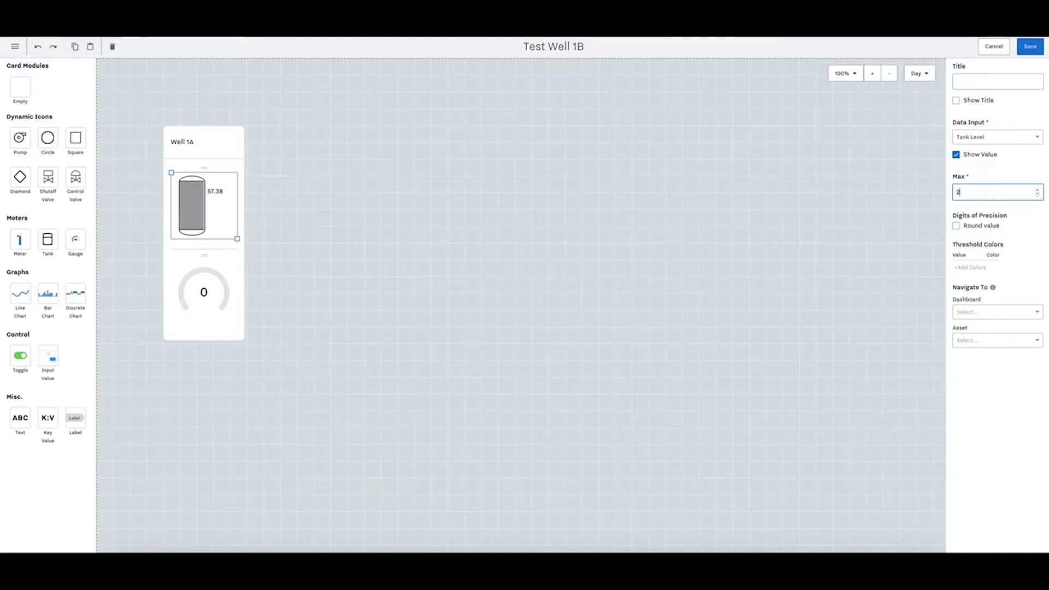
{"action": "key", "text": "BackSpace"}
{"action": "type", "text": "70"}
{"action": "left_click", "coordinate": [957, 225]}
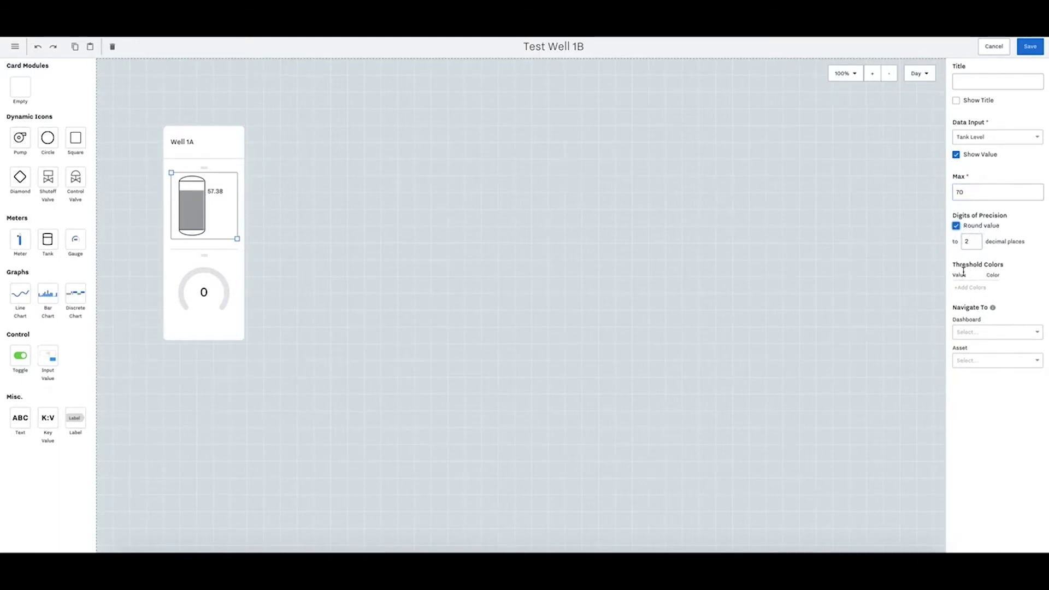
Add two tank threshold rows, the second at 60 with Critical colour.
{"action": "left_click", "coordinate": [970, 287]}
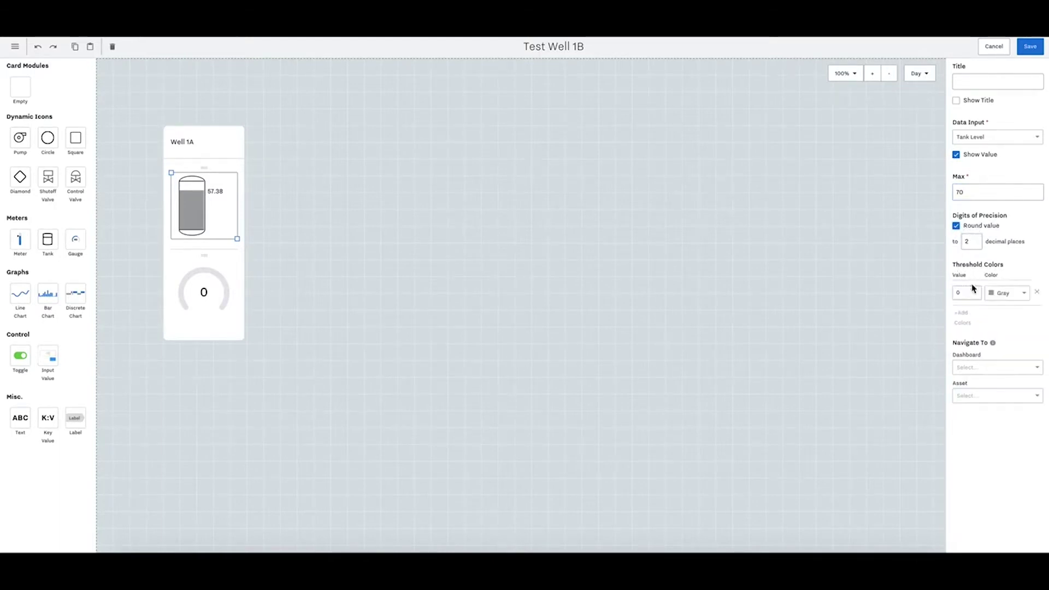
{"action": "left_click", "coordinate": [971, 293]}
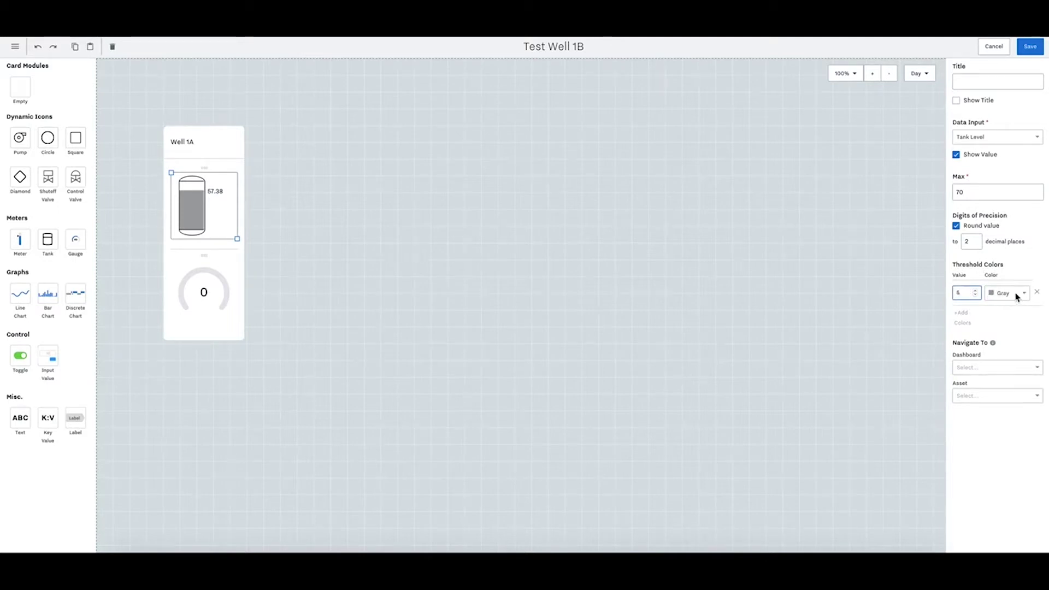
{"action": "left_click", "coordinate": [962, 313]}
{"action": "left_click", "coordinate": [962, 321]}
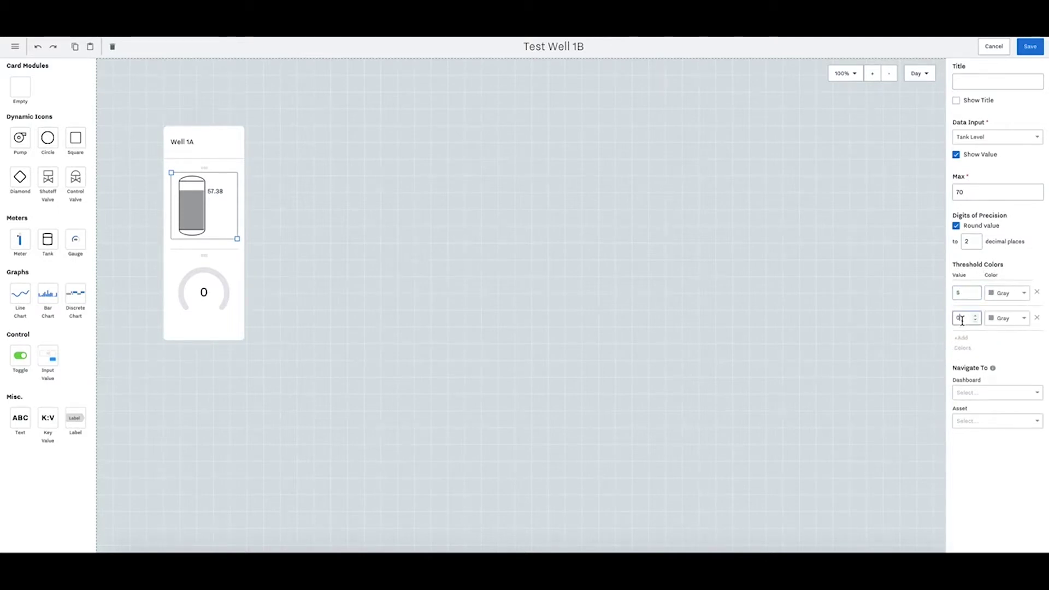
{"action": "left_click", "coordinate": [966, 292]}
{"action": "left_click", "coordinate": [965, 317]}
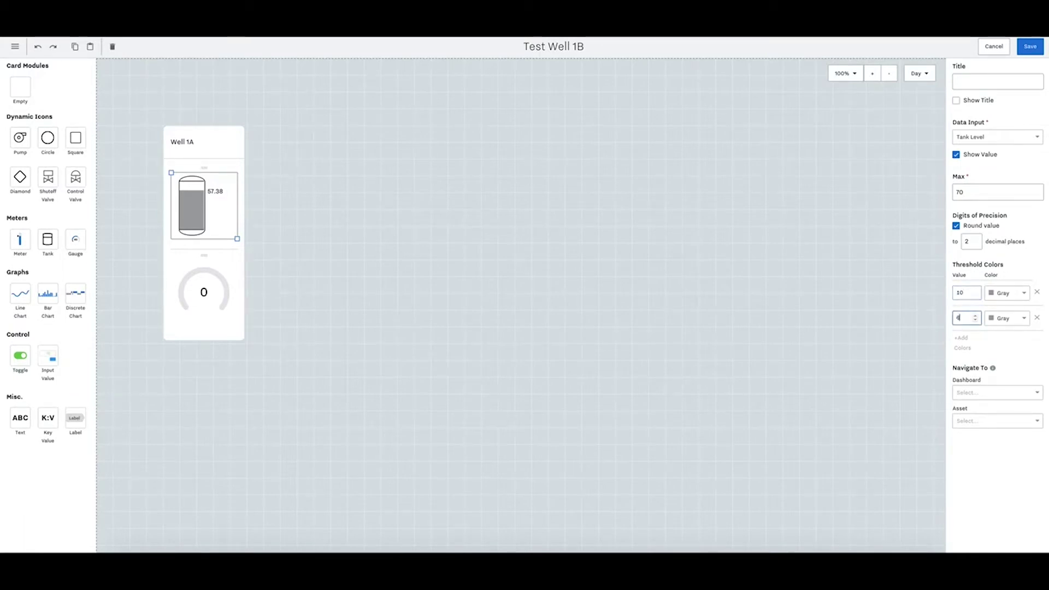
{"action": "type", "text": "60"}
{"action": "left_click", "coordinate": [1003, 318]}
{"action": "left_click", "coordinate": [1003, 360]}
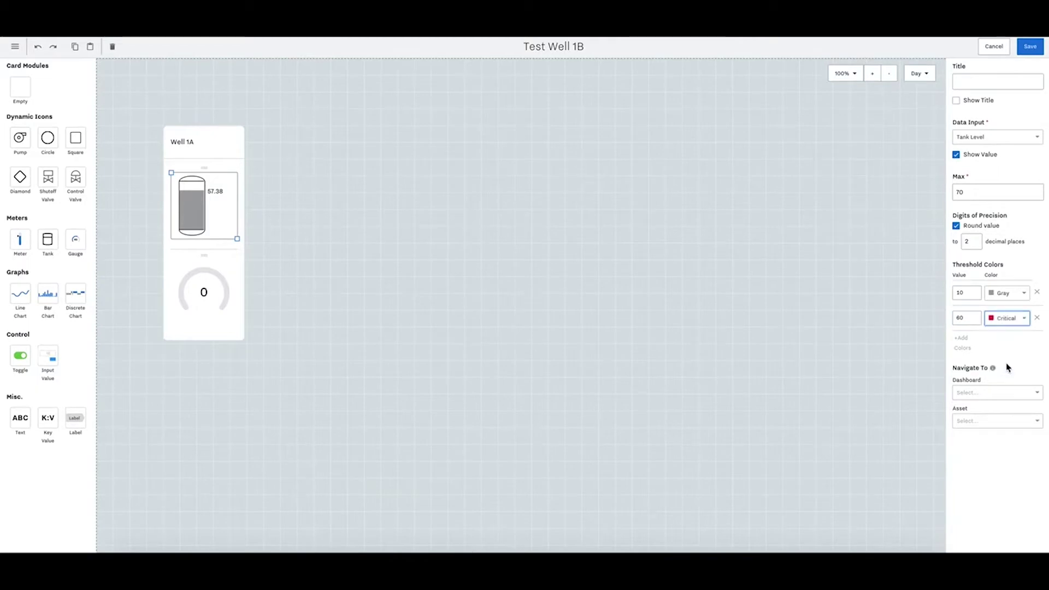
Add a third threshold at 50 coloured Medium and set the first threshold to 0.
{"action": "left_click", "coordinate": [961, 339]}
{"action": "left_click", "coordinate": [963, 344]}
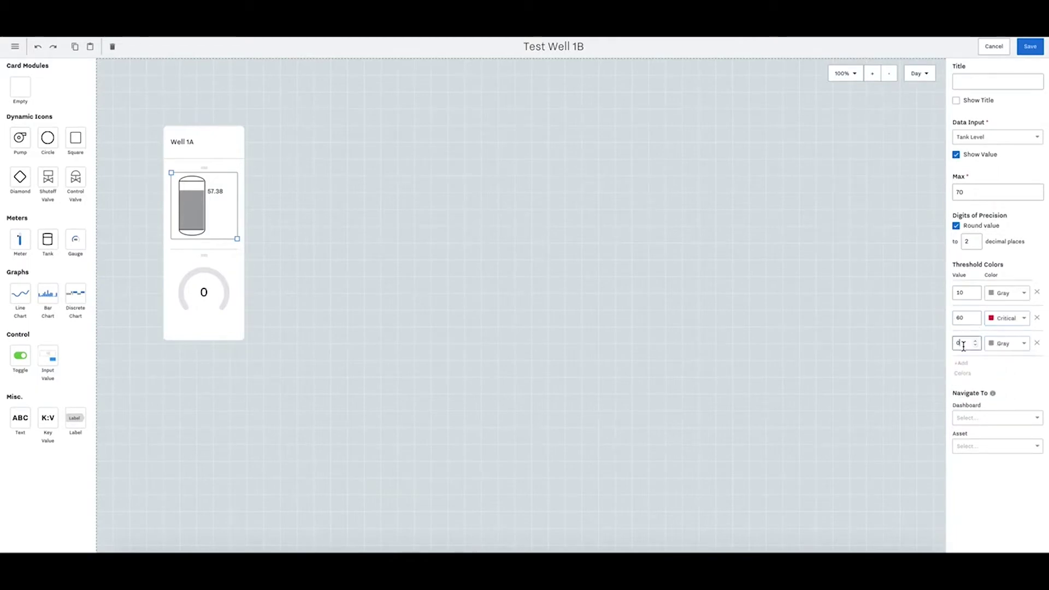
{"action": "type", "text": "5"}
{"action": "left_click", "coordinate": [1003, 343]}
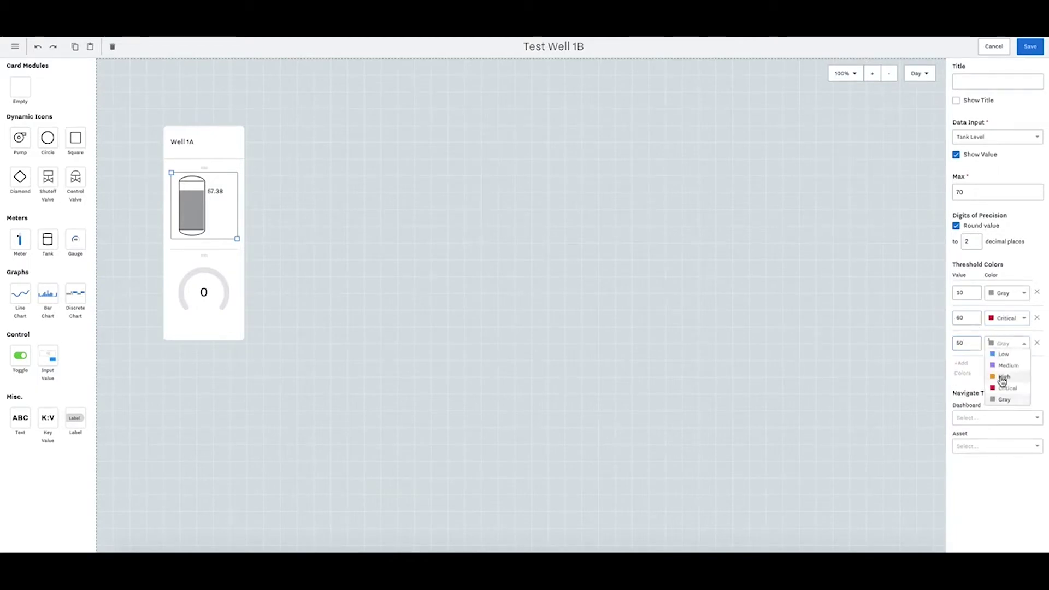
{"action": "left_click", "coordinate": [1005, 371]}
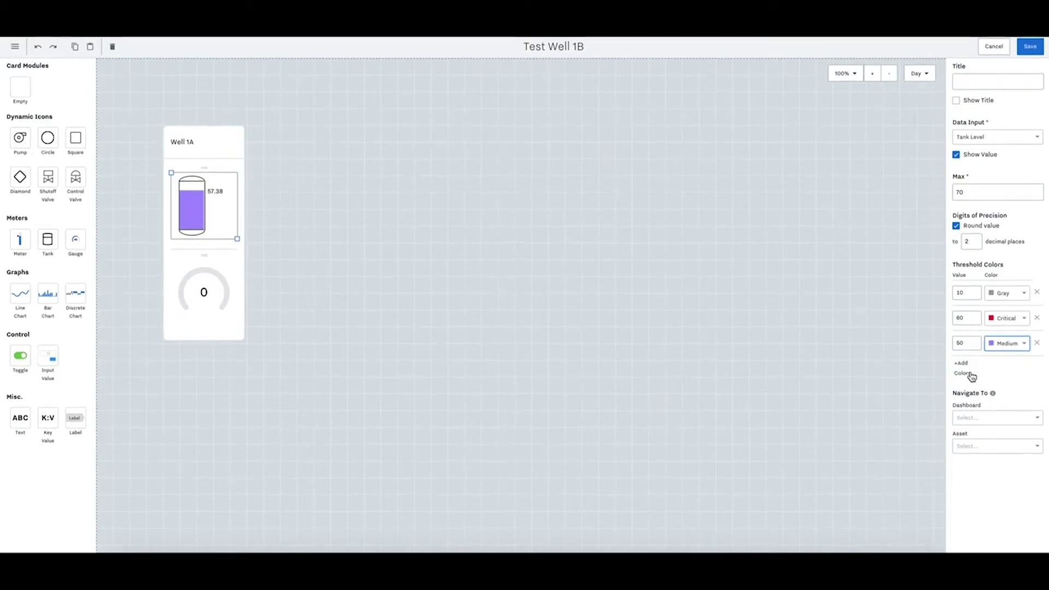
{"action": "double_click", "coordinate": [962, 293]}
{"action": "type", "text": "0"}
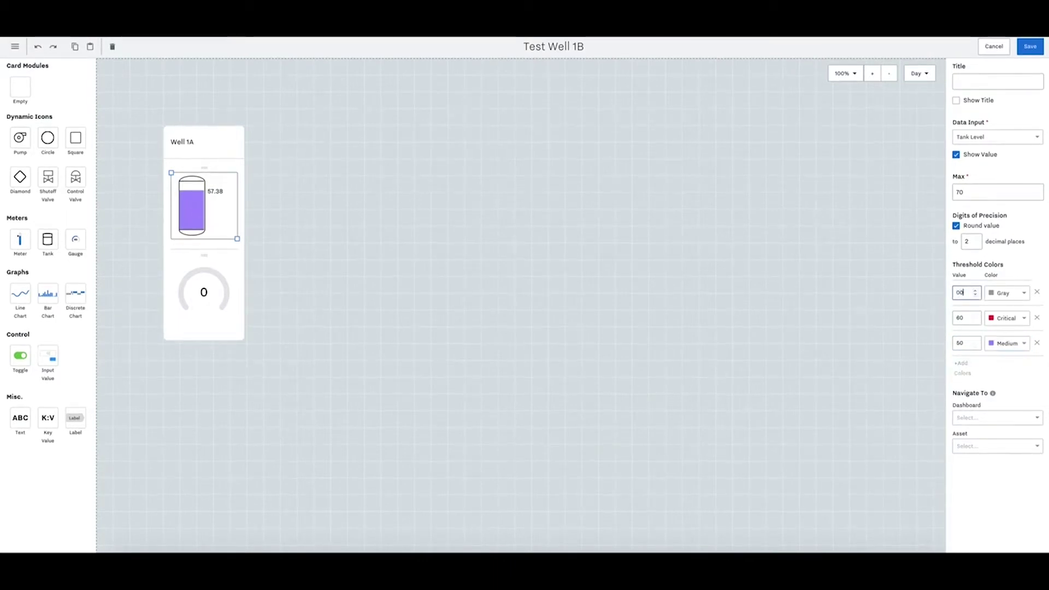
Add a fourth tank threshold at 40 with the High colour.
{"action": "left_click", "coordinate": [963, 368]}
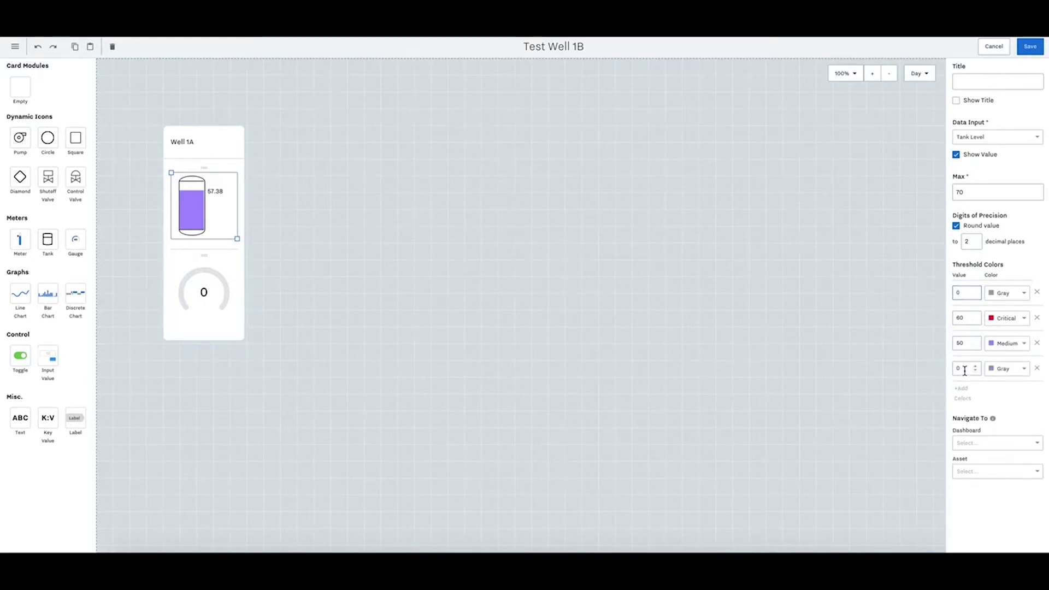
{"action": "double_click", "coordinate": [966, 369]}
{"action": "type", "text": "10"}
{"action": "left_click", "coordinate": [991, 369]}
{"action": "double_click", "coordinate": [973, 375]}
{"action": "type", "text": "40"}
{"action": "left_click", "coordinate": [1004, 369]}
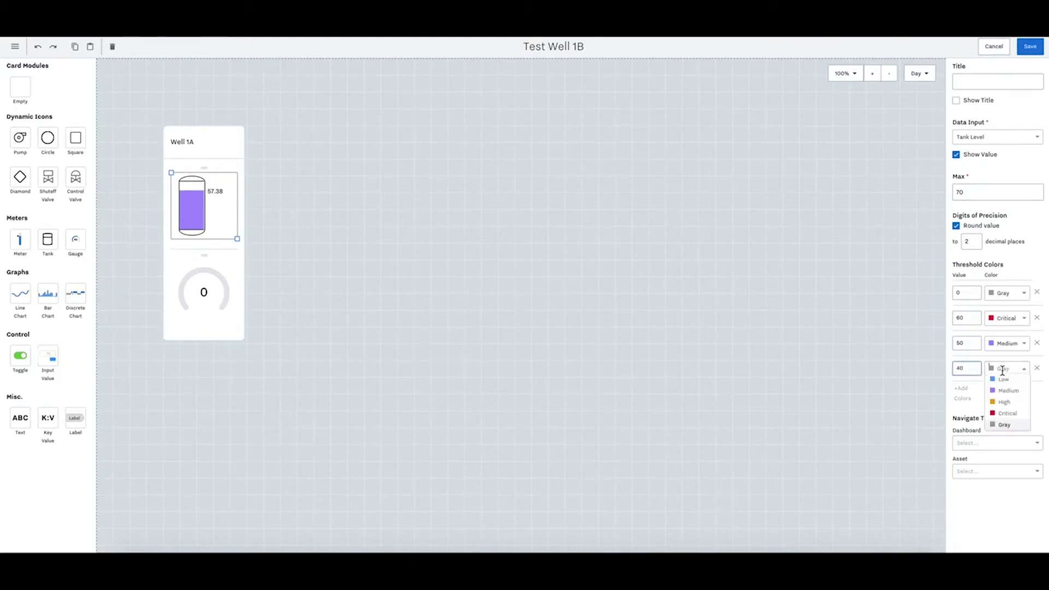
{"action": "left_click", "coordinate": [1004, 402]}
Add a fifth tank threshold at 20 with the Low colour.
{"action": "left_click", "coordinate": [962, 389]}
{"action": "left_click", "coordinate": [966, 393]}
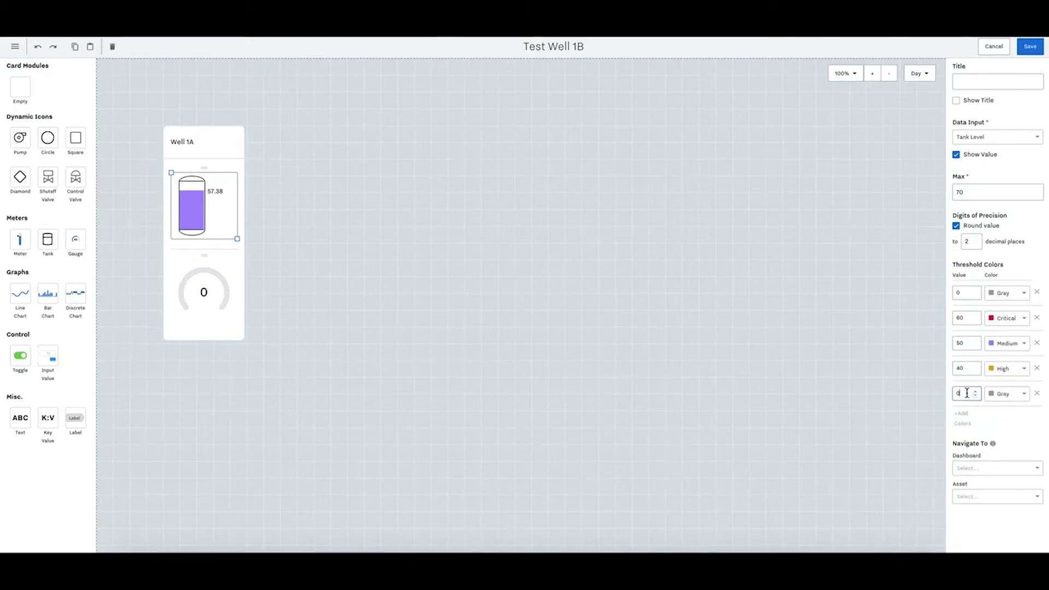
{"action": "double_click", "coordinate": [966, 393]}
{"action": "type", "text": "20"}
{"action": "left_click", "coordinate": [1000, 394]}
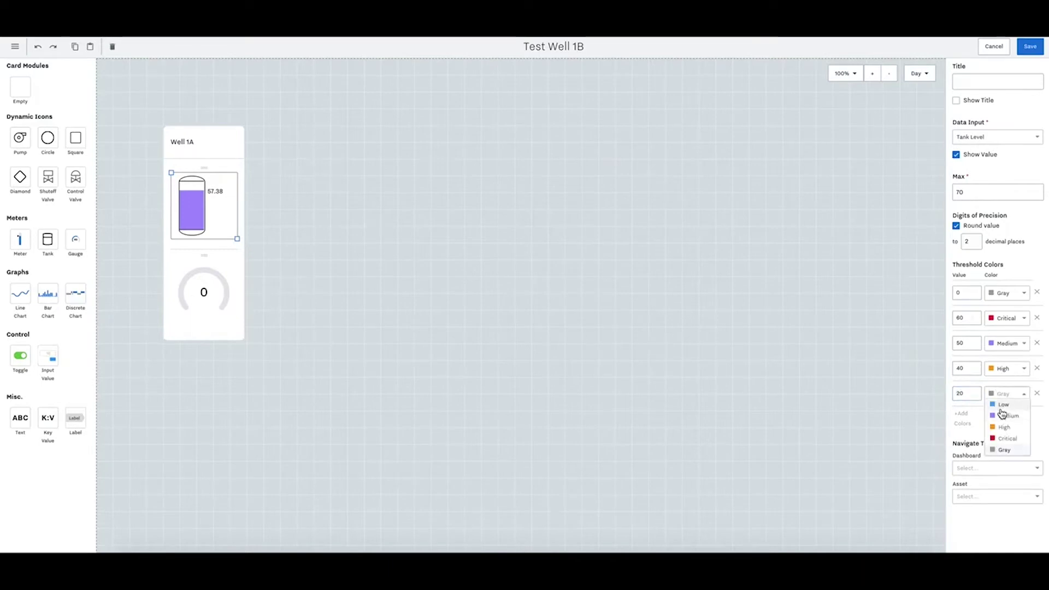
{"action": "left_click", "coordinate": [1003, 406]}
Set the tank's Navigate To Asset to Well 1B.
{"action": "left_click", "coordinate": [986, 468]}
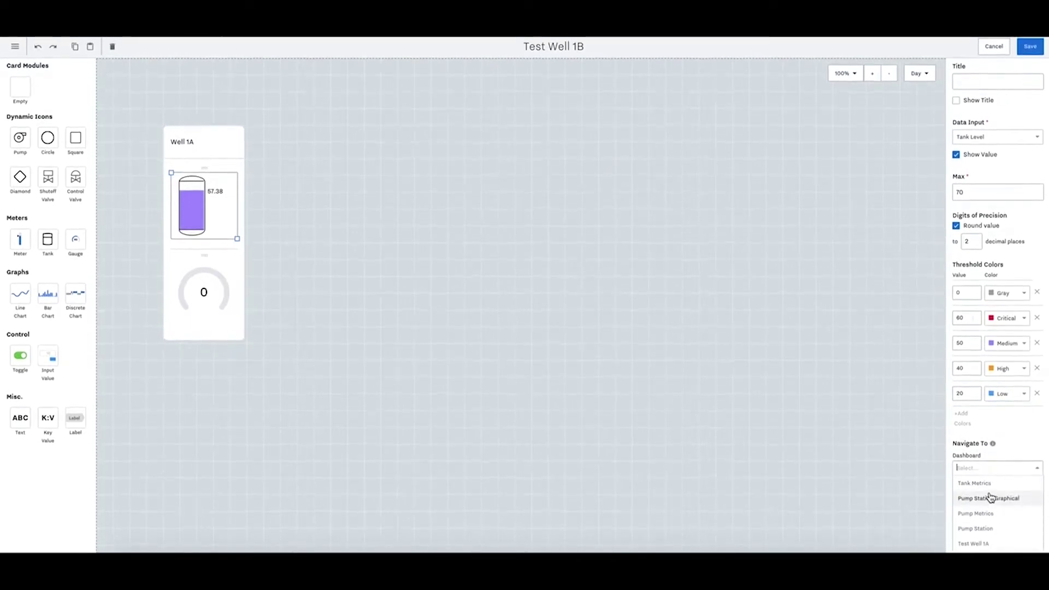
{"action": "key", "text": "ctrl+minus"}
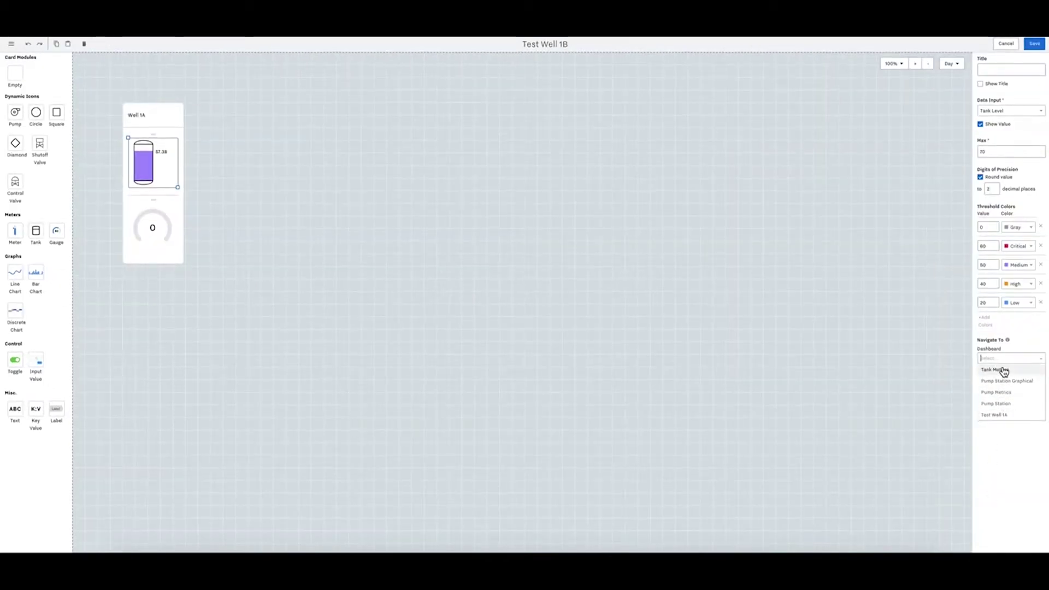
{"action": "left_click", "coordinate": [1021, 337]}
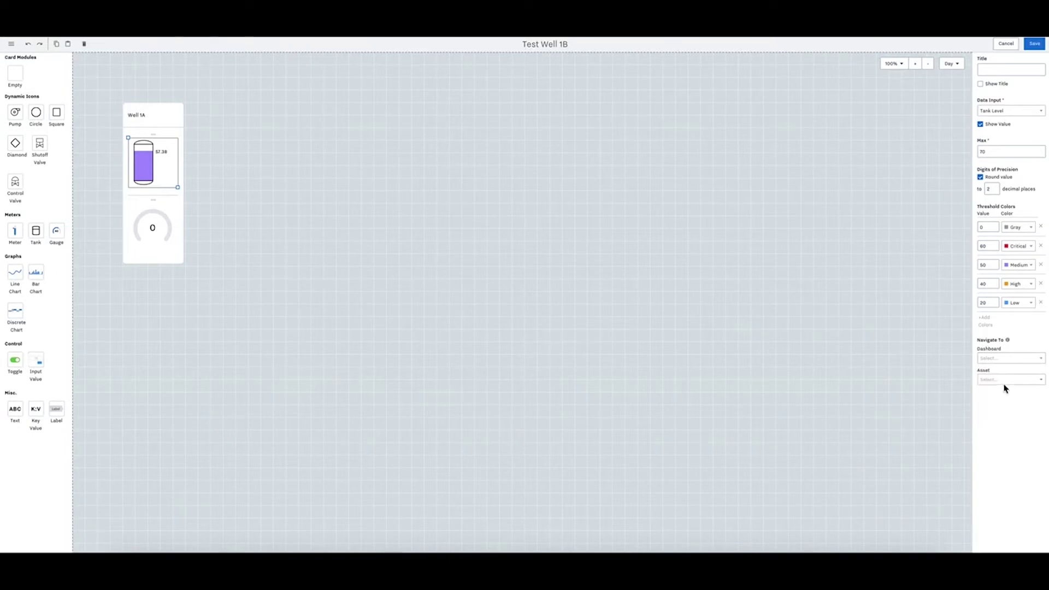
{"action": "left_click", "coordinate": [1004, 384]}
{"action": "left_click", "coordinate": [1005, 427]}
{"action": "left_click", "coordinate": [997, 70]}
{"action": "left_click", "coordinate": [164, 226]}
Connect the gauge's data input to Tank Level so it reads 57.38.
{"action": "left_click", "coordinate": [1004, 69]}
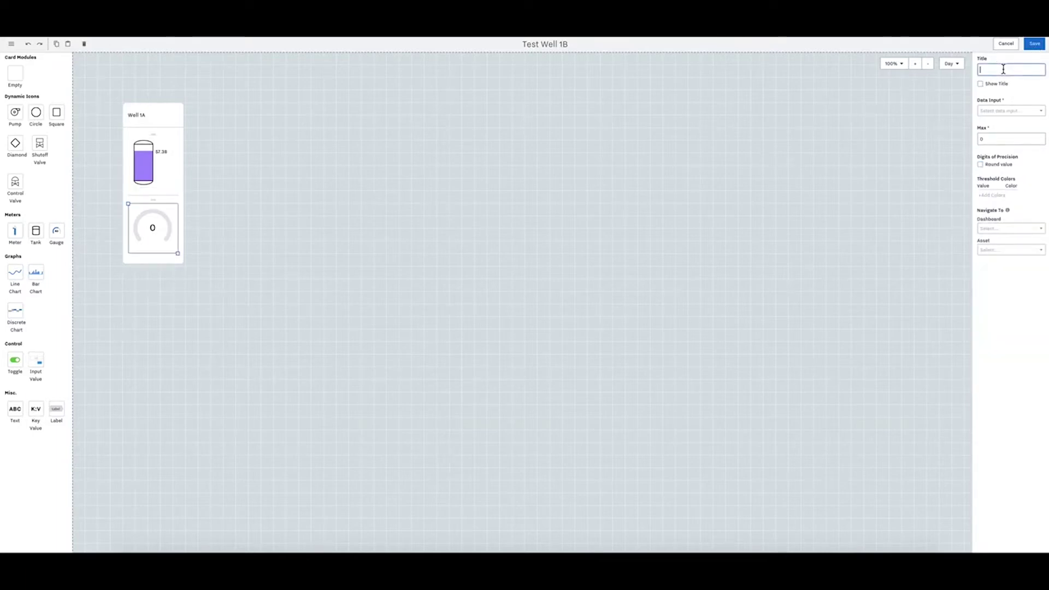
{"action": "left_click", "coordinate": [1003, 107]}
{"action": "scroll", "coordinate": [1006, 135], "scroll_direction": "down", "scroll_amount": 5}
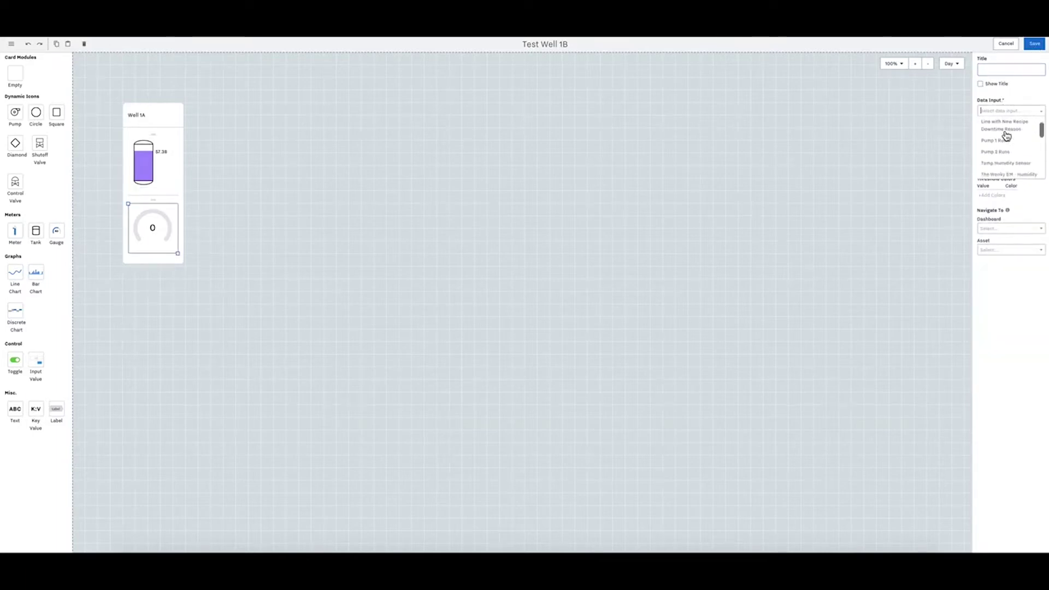
{"action": "type", "text": "1b"}
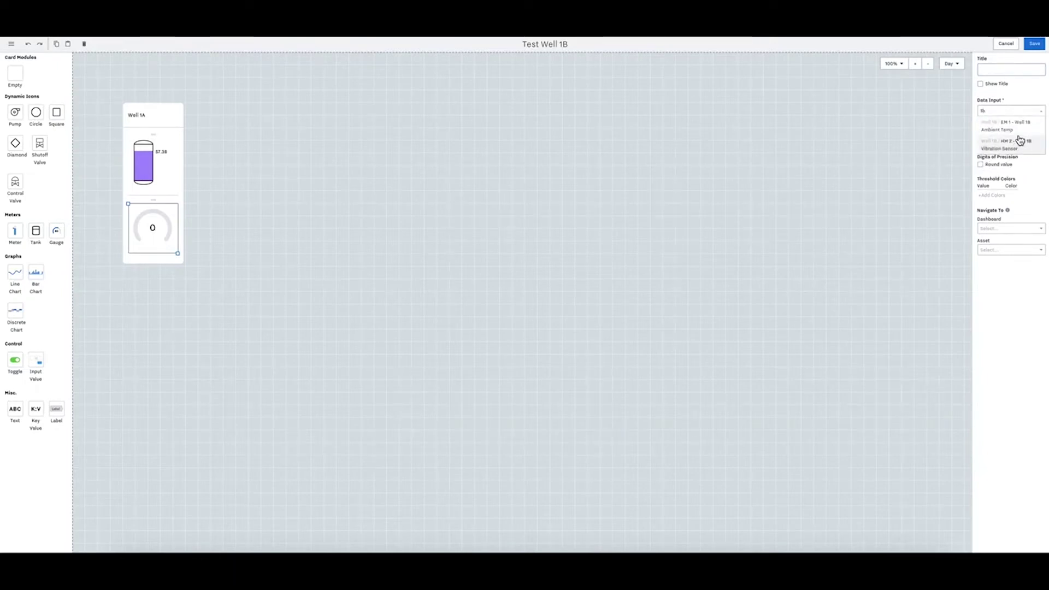
{"action": "key", "text": "BackSpace"}
{"action": "key", "text": "BackSpace"}
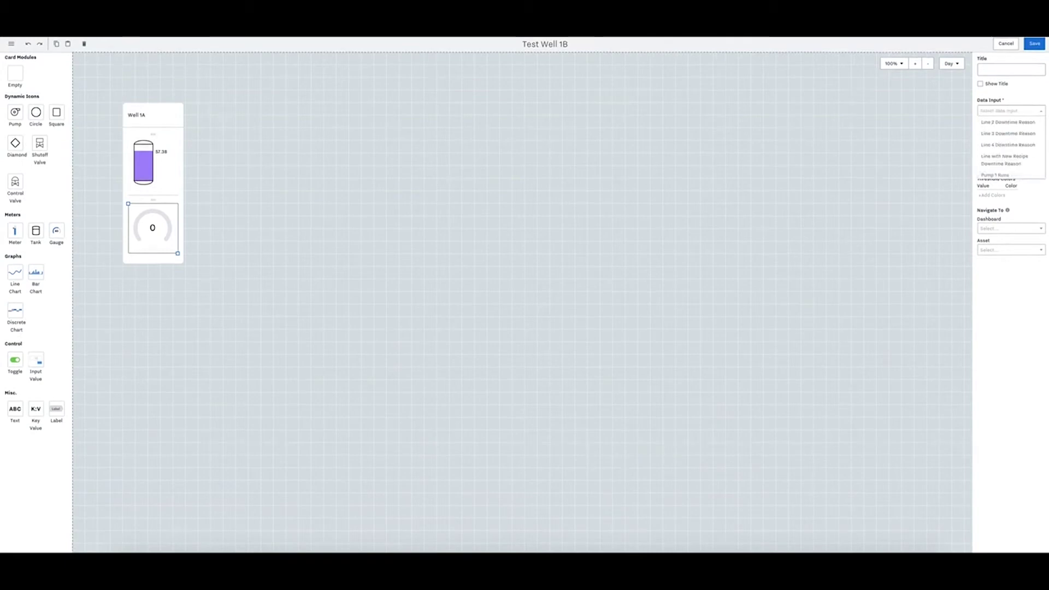
{"action": "type", "text": "Well"}
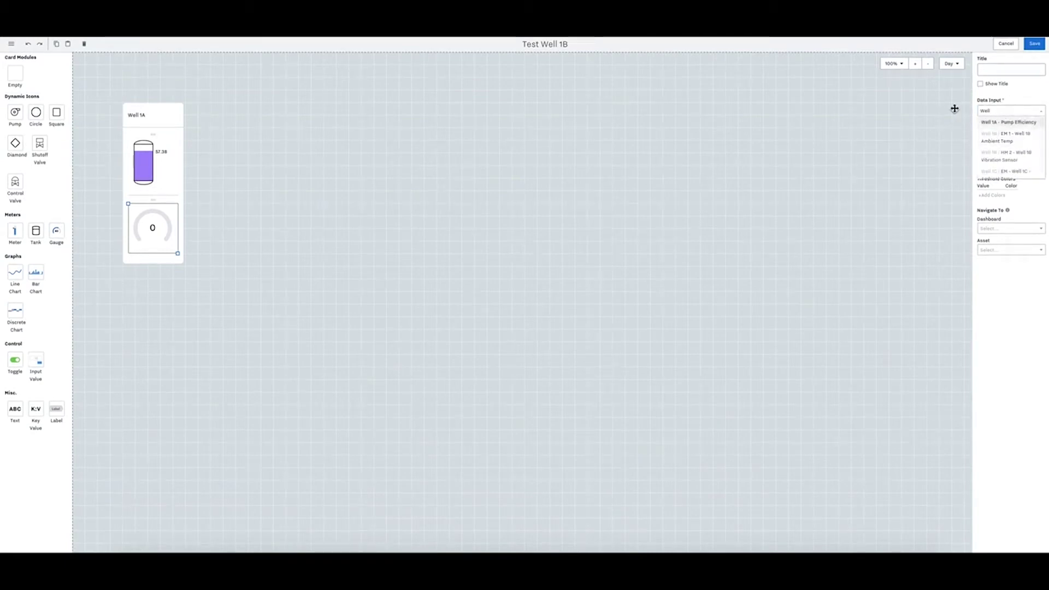
{"action": "key", "text": "BackSpace"}
{"action": "key", "text": "BackSpace"}
{"action": "key", "text": "BackSpace"}
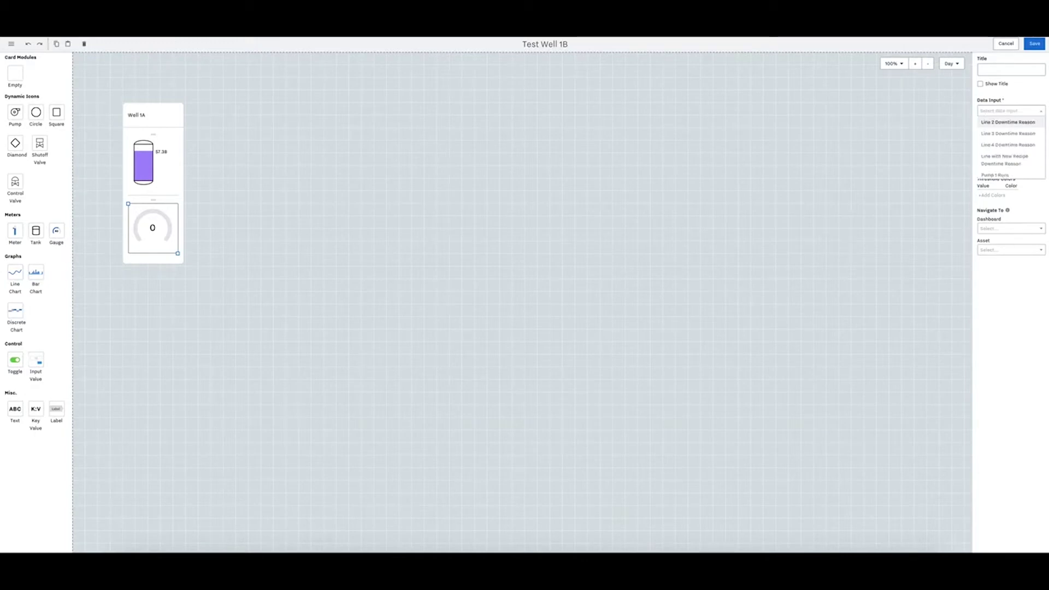
{"action": "left_click", "coordinate": [144, 178]}
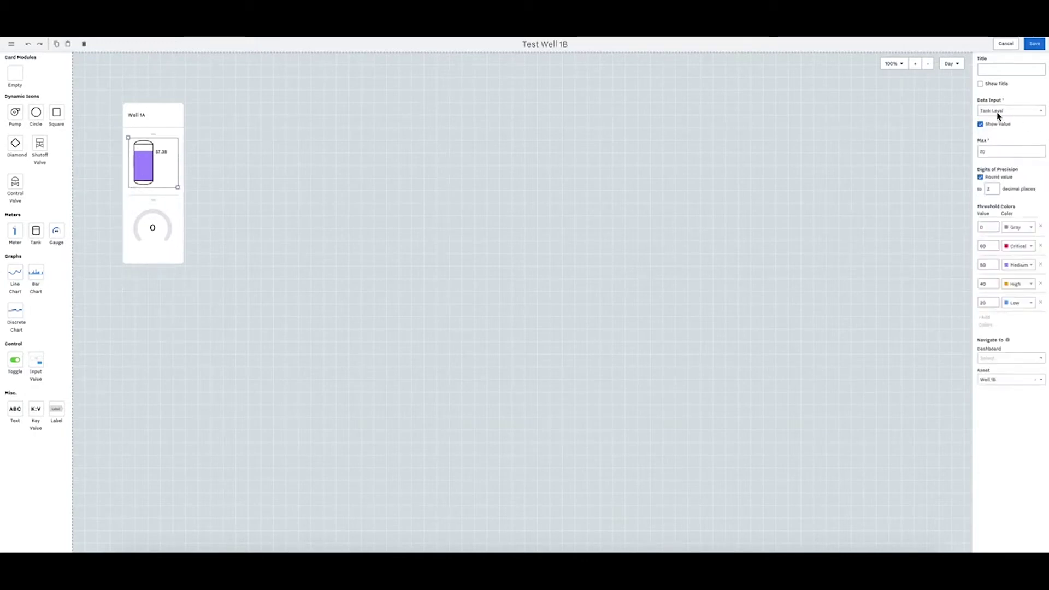
{"action": "left_click", "coordinate": [138, 236]}
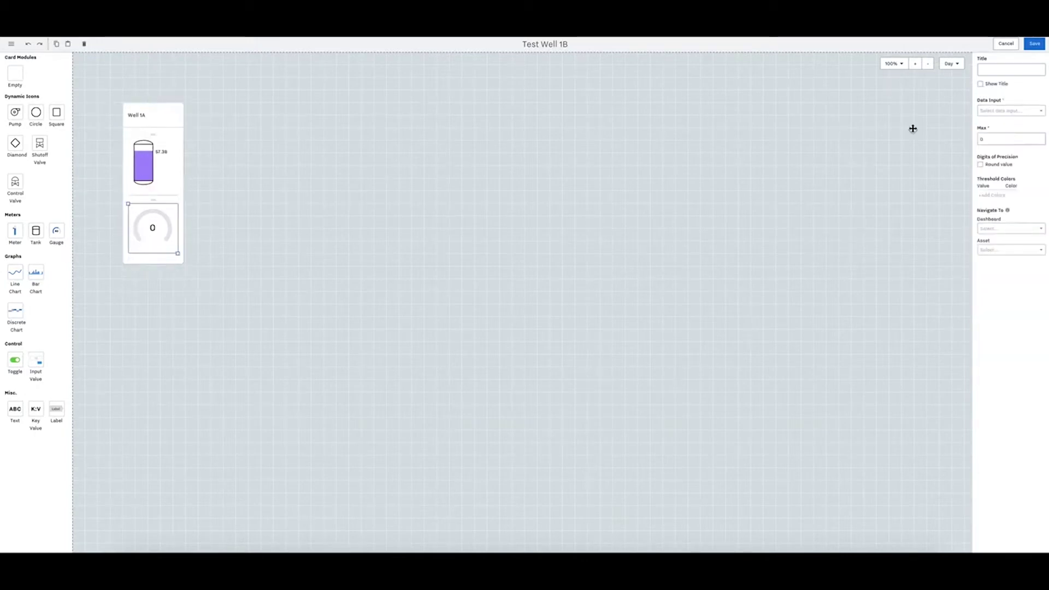
{"action": "left_click", "coordinate": [1006, 111]}
{"action": "type", "text": "tank level"}
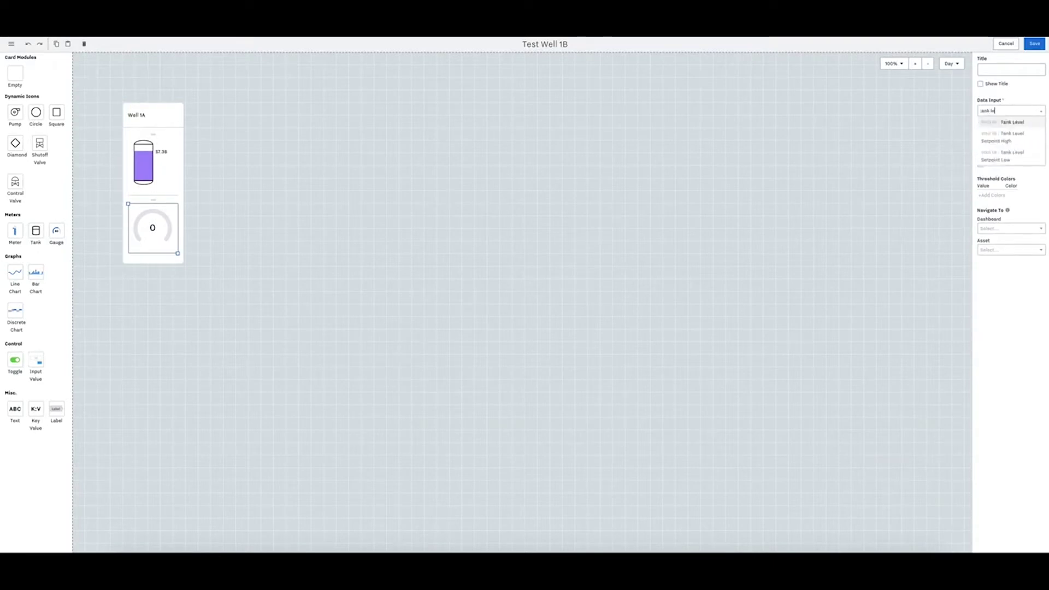
{"action": "left_click", "coordinate": [1008, 129]}
Give the gauge a 50 threshold in Medium purple and link it to asset Well 1B.
{"action": "left_click", "coordinate": [1003, 140]}
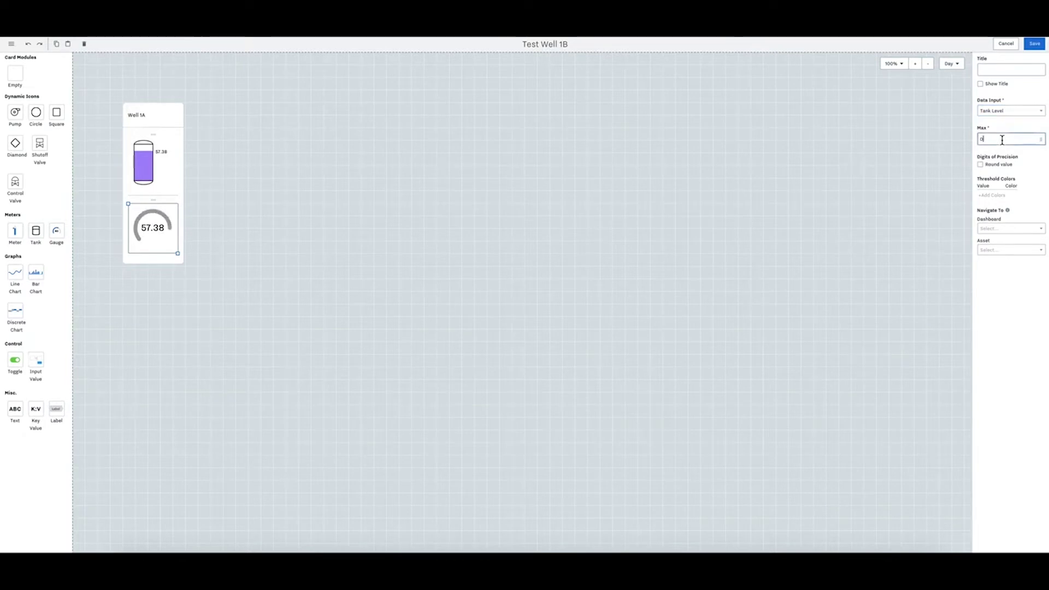
{"action": "left_click", "coordinate": [988, 196]}
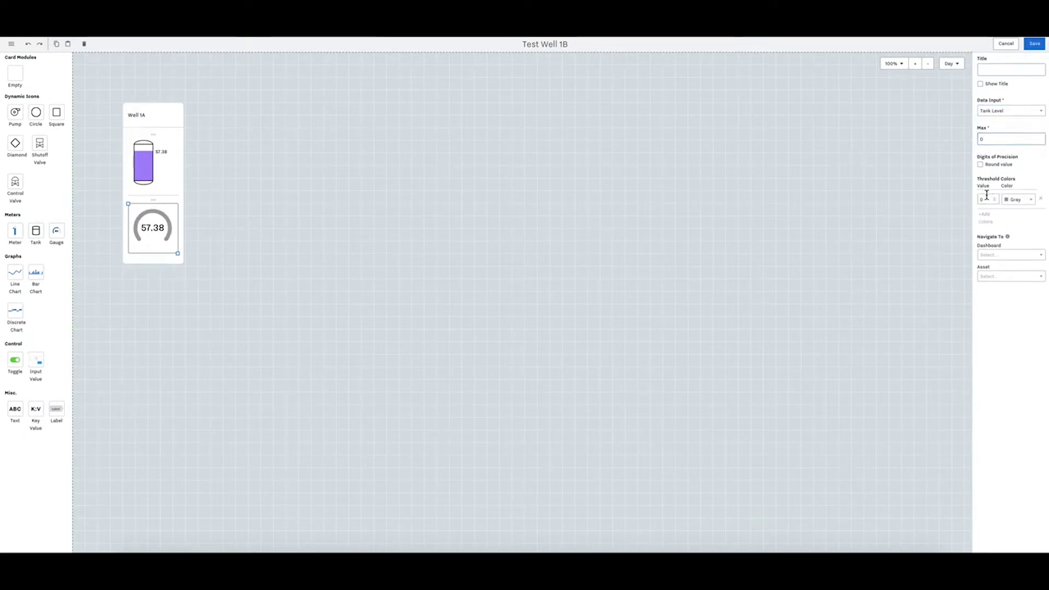
{"action": "type", "text": "50"}
{"action": "left_click", "coordinate": [1016, 199]}
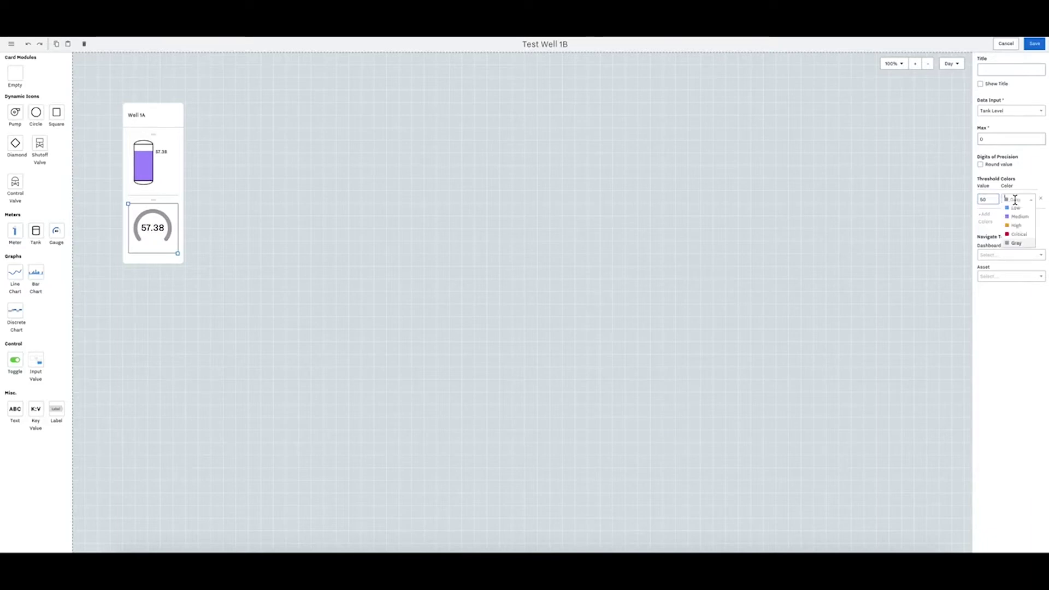
{"action": "left_click", "coordinate": [1017, 230]}
{"action": "left_click", "coordinate": [1018, 200]}
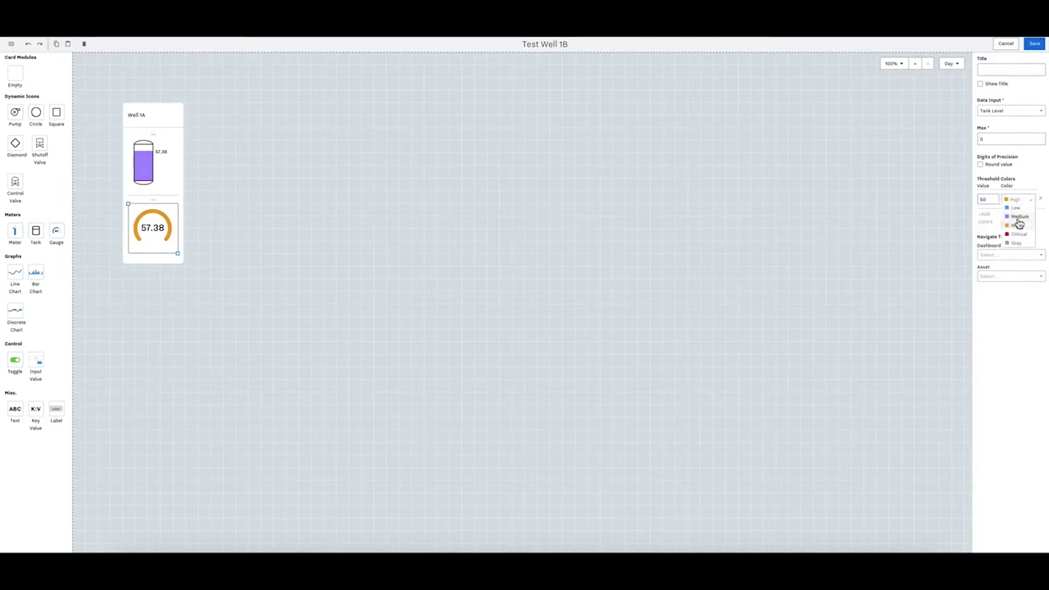
{"action": "left_click", "coordinate": [1018, 218]}
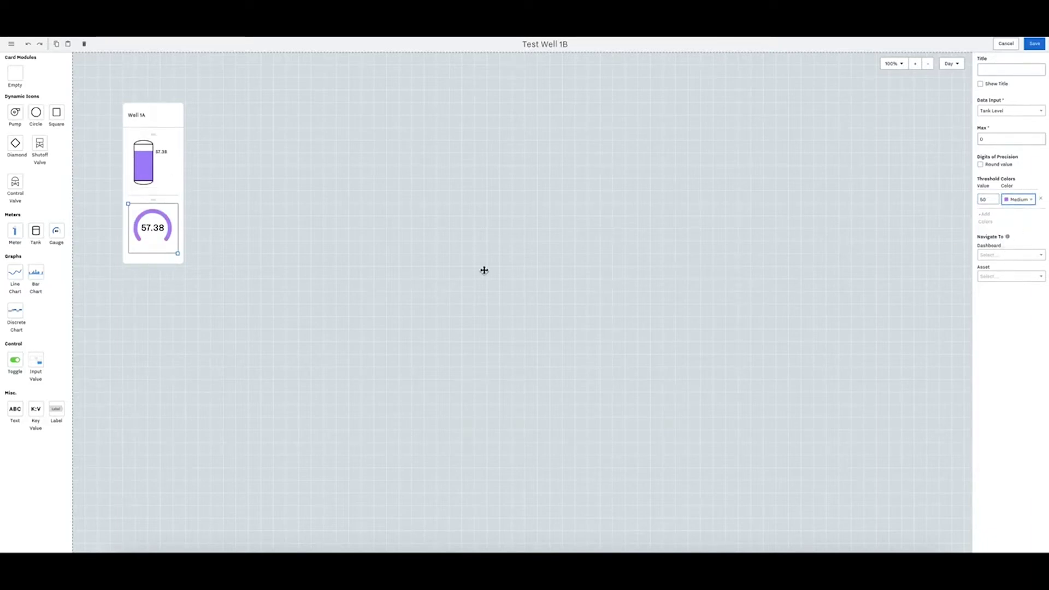
{"action": "left_click", "coordinate": [1001, 277]}
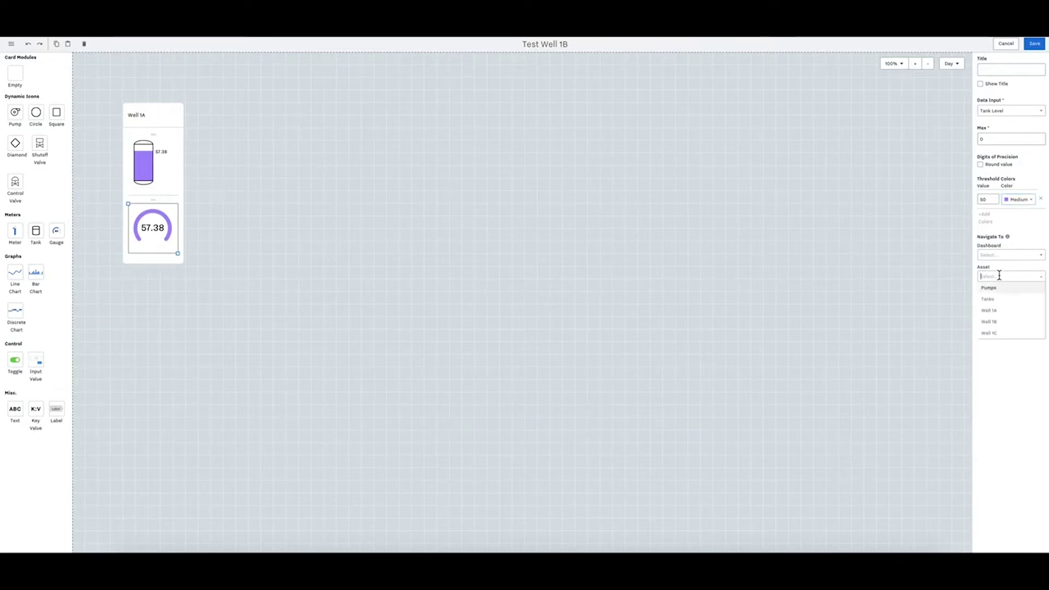
{"action": "left_click", "coordinate": [996, 326]}
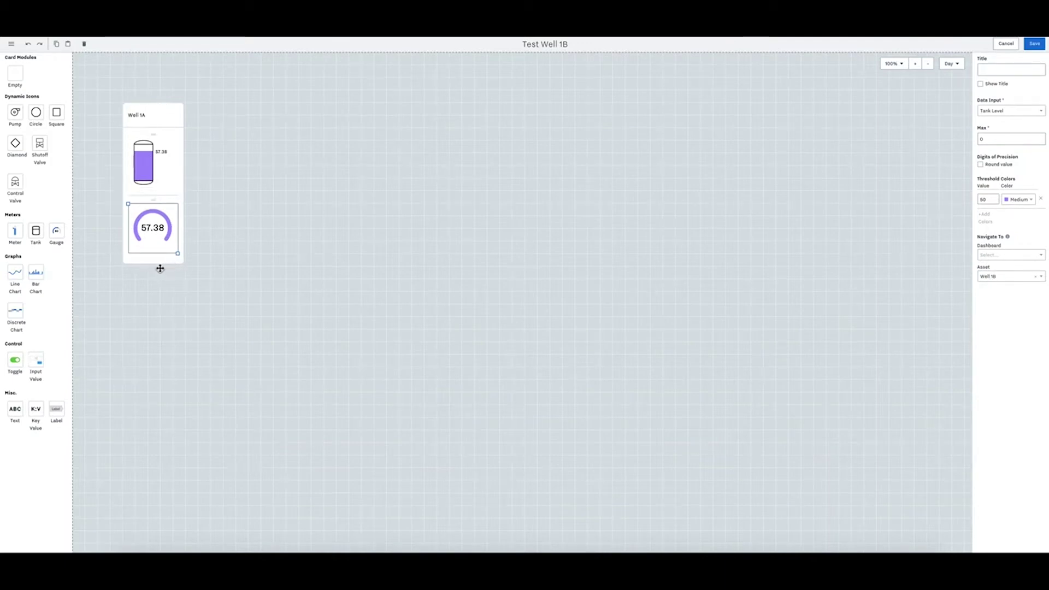
Drag the Well 1A card to the top-left corner of the canvas.
{"action": "left_click", "coordinate": [153, 262]}
{"action": "mouse_move", "coordinate": [154, 270]}
{"action": "left_mouse_down"}
{"action": "mouse_move", "coordinate": [152, 307]}
{"action": "mouse_move", "coordinate": [151, 262]}
{"action": "left_mouse_up"}
{"action": "left_click", "coordinate": [175, 244]}
{"action": "left_click", "coordinate": [174, 178]}
{"action": "left_click", "coordinate": [182, 108]}
{"action": "left_click_drag", "start_coordinate": [182, 108], "coordinate": [232, 97]}
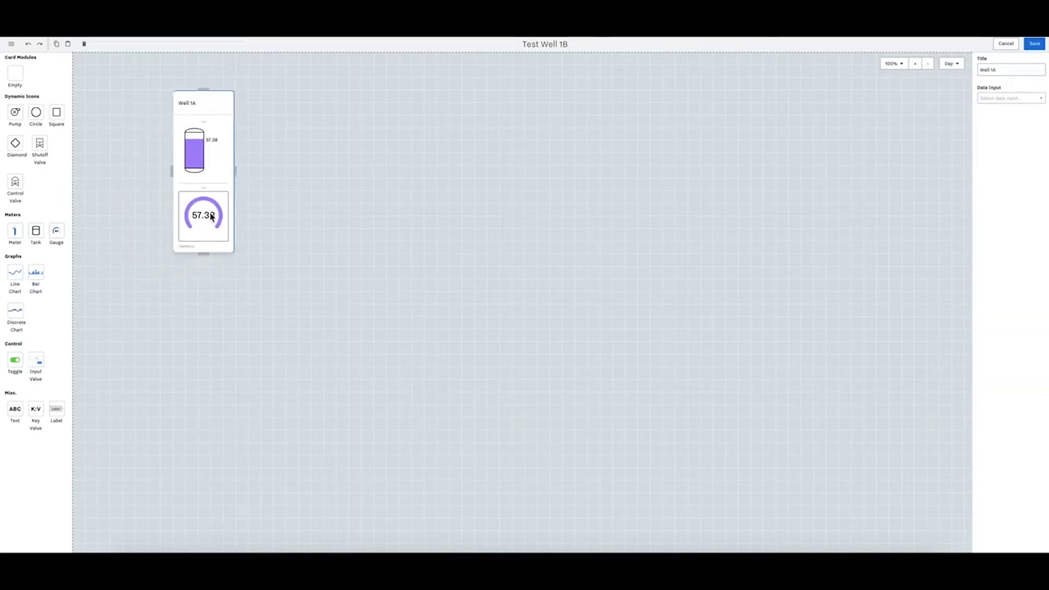
{"action": "mouse_move", "coordinate": [215, 247]}
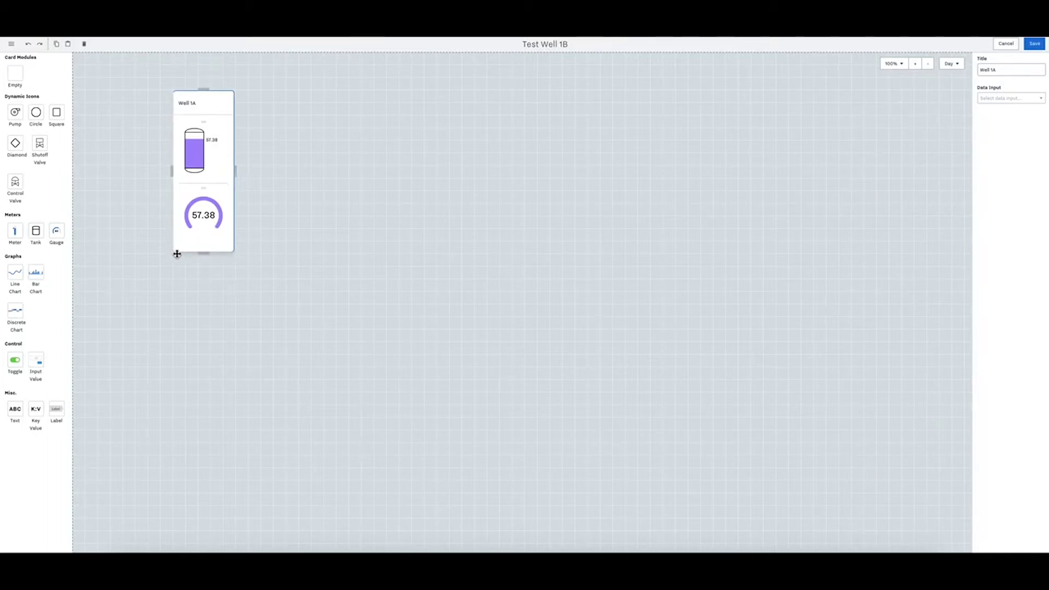
{"action": "left_click_drag", "start_coordinate": [218, 246], "coordinate": [244, 257]}
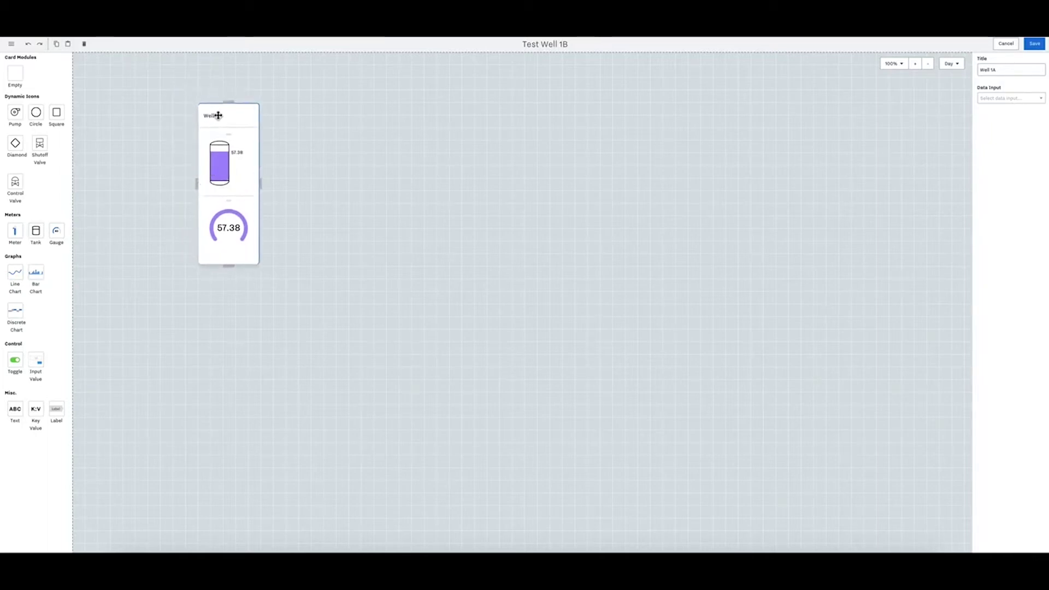
{"action": "left_click_drag", "start_coordinate": [216, 116], "coordinate": [116, 91]}
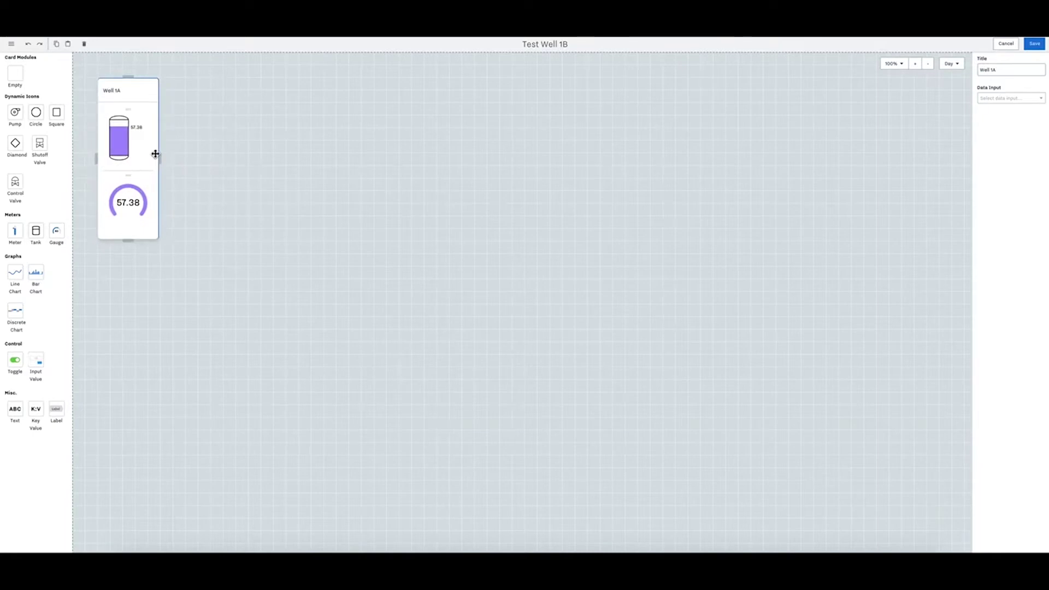
Enlarge the tank and the gauge inside the Well 1A card.
{"action": "left_click", "coordinate": [131, 149]}
{"action": "left_click_drag", "start_coordinate": [157, 163], "coordinate": [206, 202]}
{"action": "left_click", "coordinate": [123, 250]}
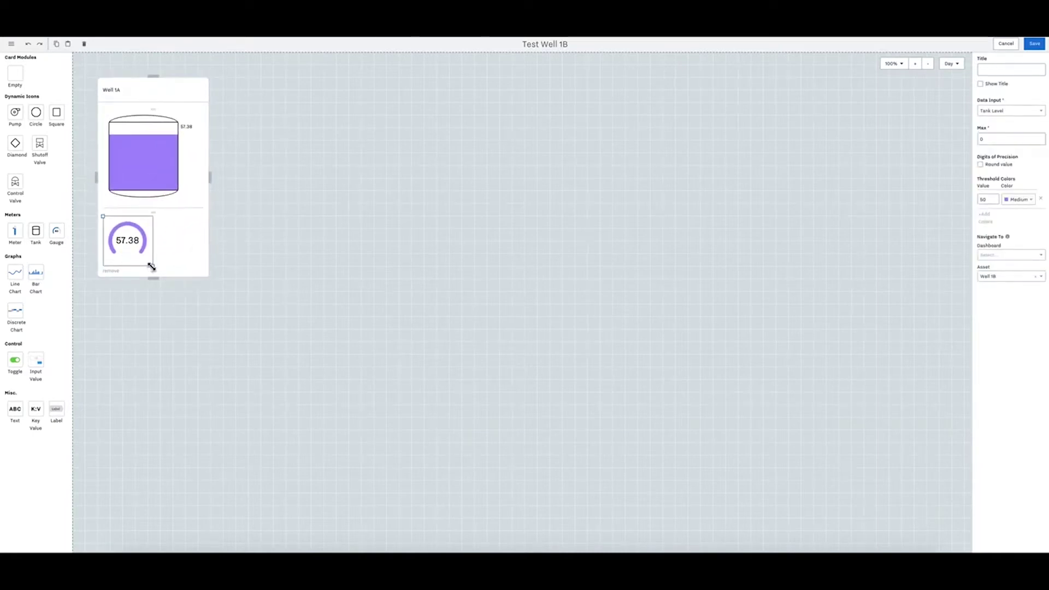
{"action": "left_click_drag", "start_coordinate": [152, 266], "coordinate": [187, 304]}
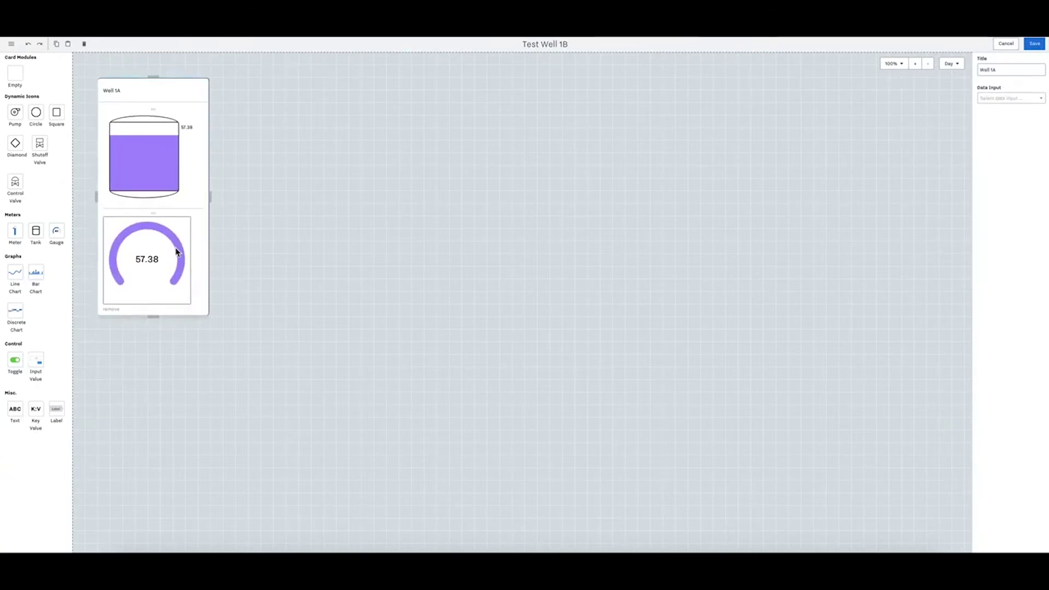
{"action": "left_click", "coordinate": [275, 137]}
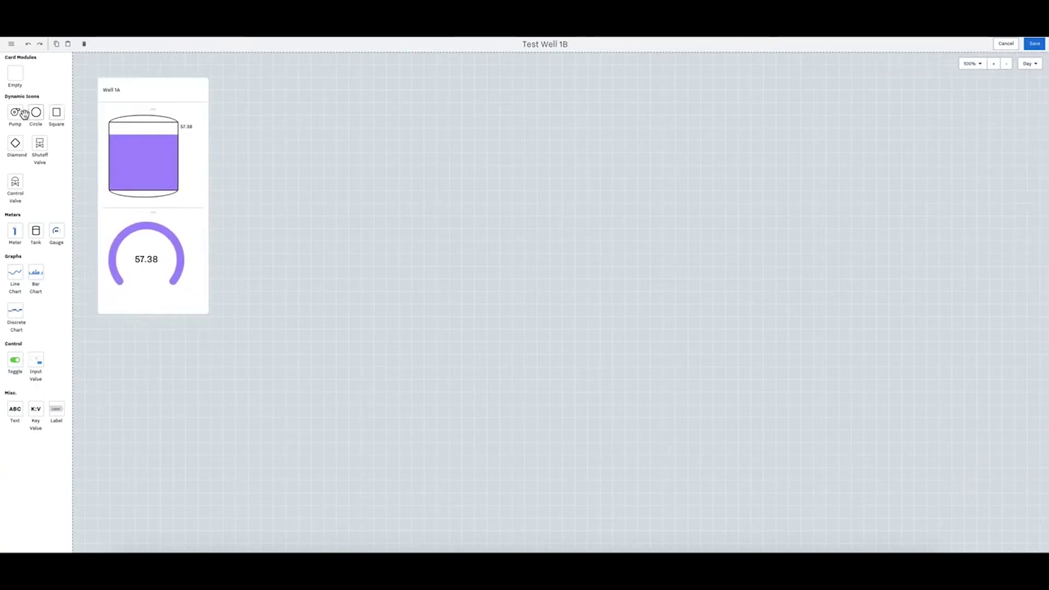
Move the Well 1A card to the canvas centre and drop two pump icons, enlarging one.
{"action": "left_click_drag", "start_coordinate": [145, 93], "coordinate": [548, 132]}
{"action": "left_click_drag", "start_coordinate": [16, 114], "coordinate": [248, 136]}
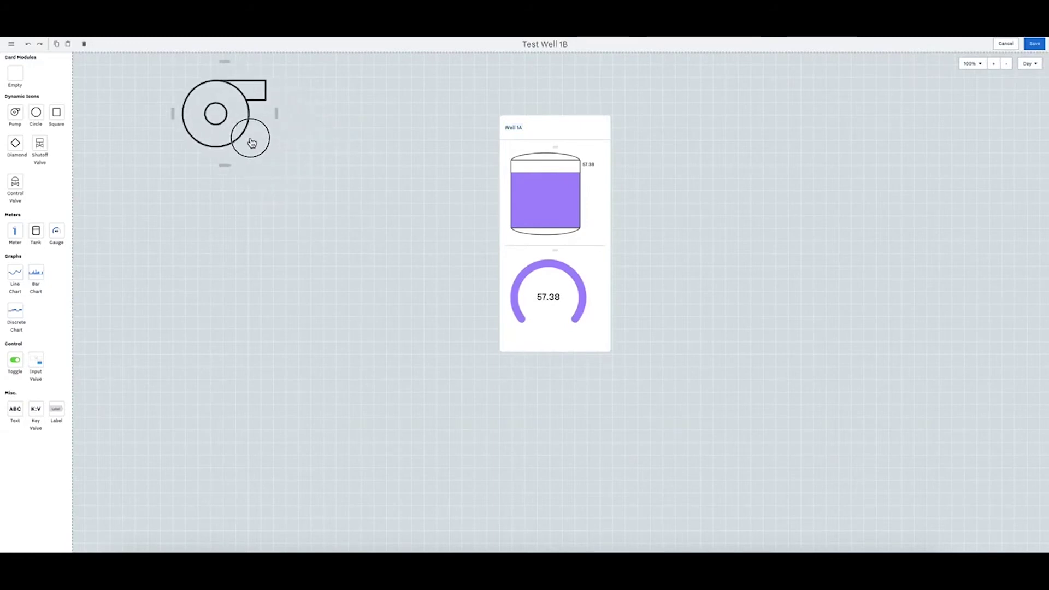
{"action": "left_click_drag", "start_coordinate": [15, 112], "coordinate": [317, 326]}
{"action": "left_click_drag", "start_coordinate": [281, 296], "coordinate": [226, 213]}
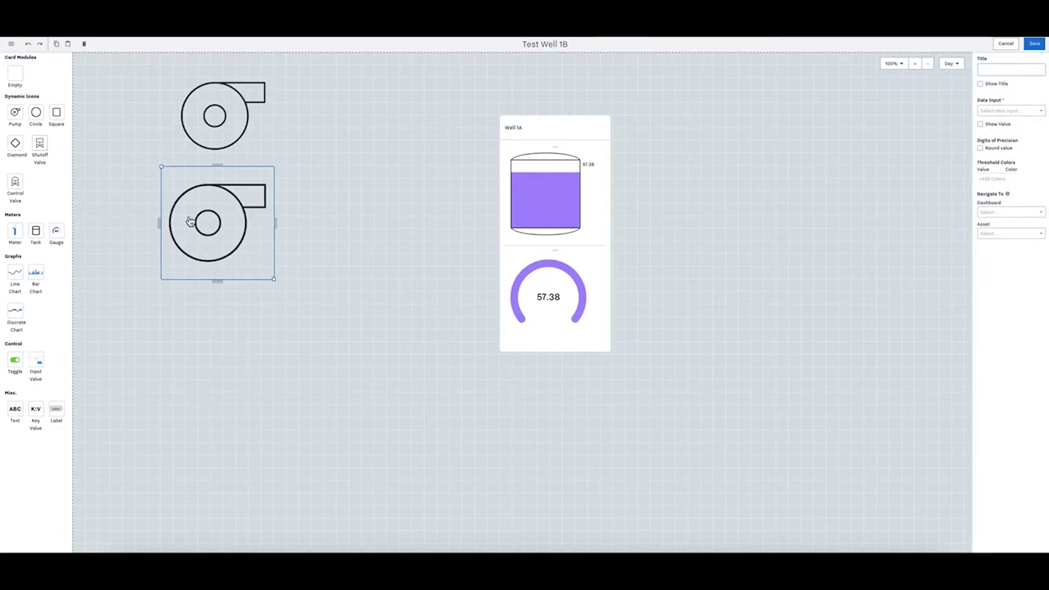
Copy, delete and rearrange pumps until two equal pumps stand stacked on the left.
{"action": "key", "text": "ctrl+c"}
{"action": "key", "text": "ctrl+v"}
{"action": "left_click_drag", "start_coordinate": [221, 235], "coordinate": [220, 323]}
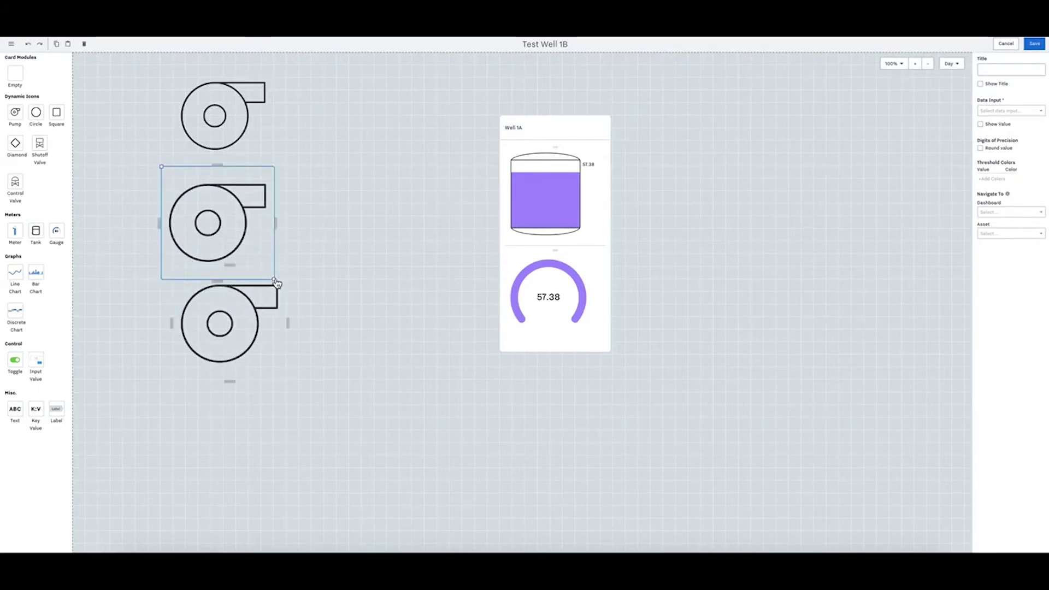
{"action": "left_click", "coordinate": [57, 45]}
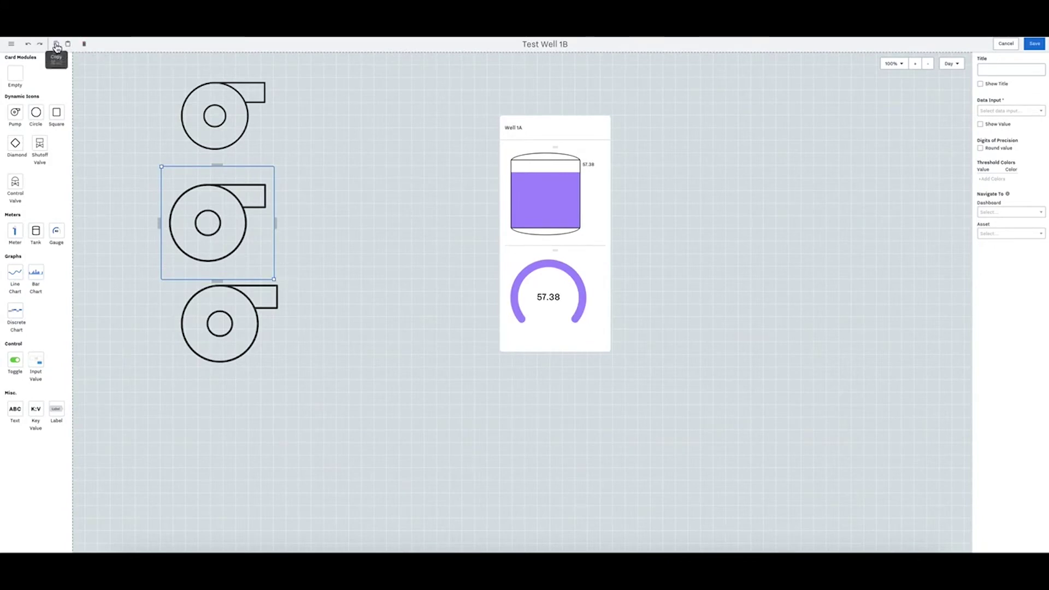
{"action": "left_click", "coordinate": [68, 44]}
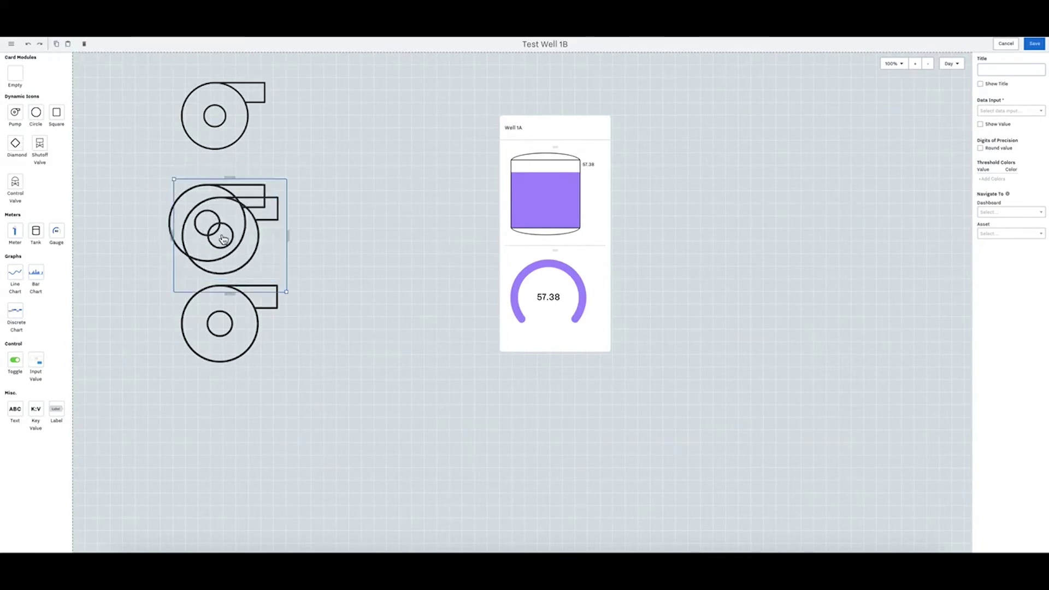
{"action": "key", "text": "Delete"}
{"action": "left_click_drag", "start_coordinate": [230, 326], "coordinate": [183, 173]}
{"action": "left_click", "coordinate": [84, 43]}
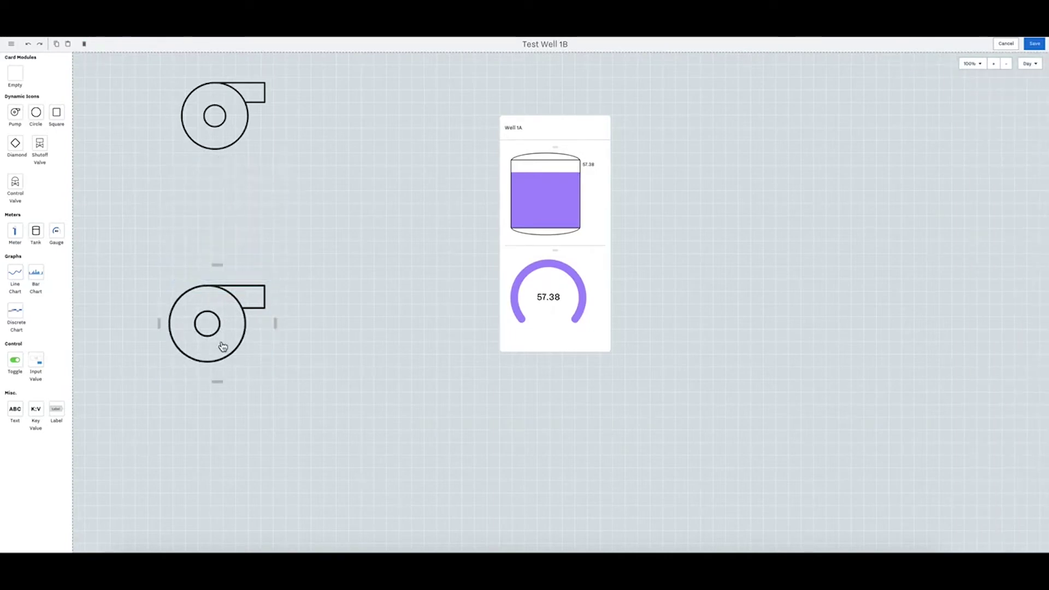
{"action": "left_click_drag", "start_coordinate": [223, 346], "coordinate": [224, 323]}
{"action": "left_click_drag", "start_coordinate": [215, 116], "coordinate": [217, 169]}
Link the upper pump to Pump 1 Status and show its live value.
{"action": "left_click", "coordinate": [993, 111]}
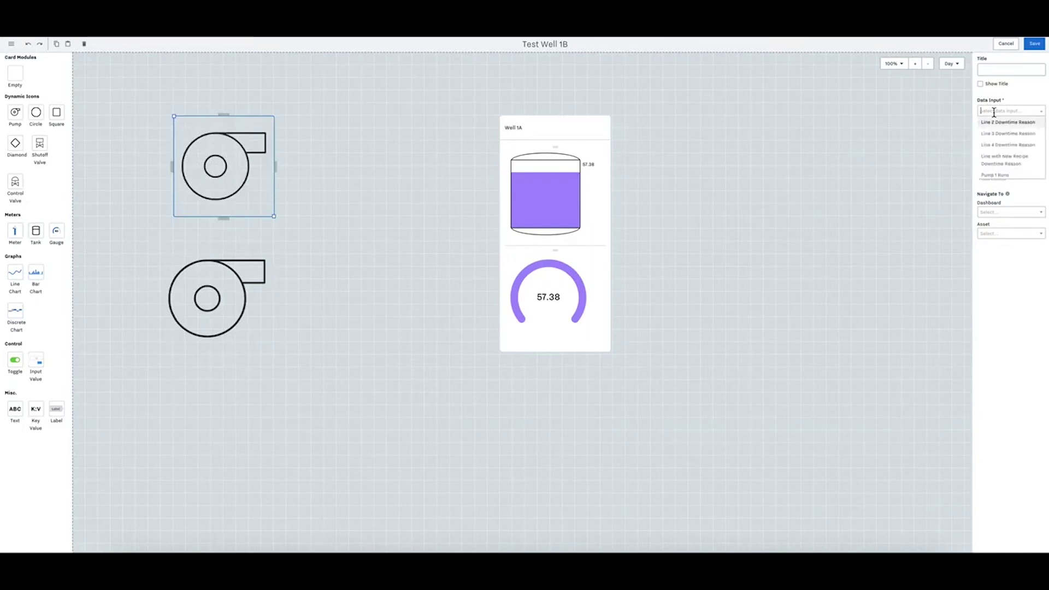
{"action": "type", "text": "pump"}
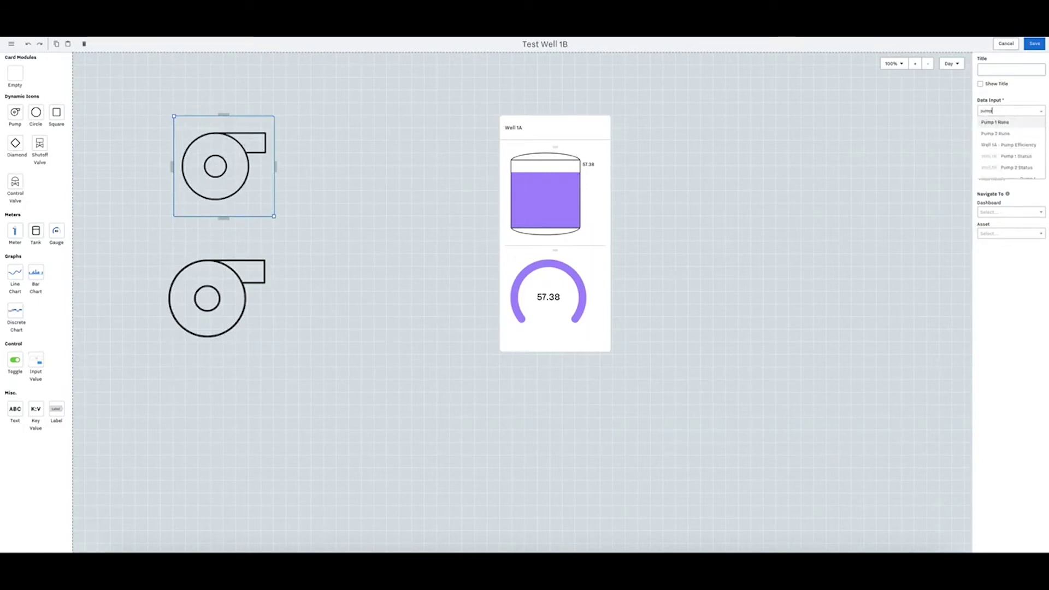
{"action": "scroll", "coordinate": [1002, 128], "scroll_direction": "down", "scroll_amount": 2}
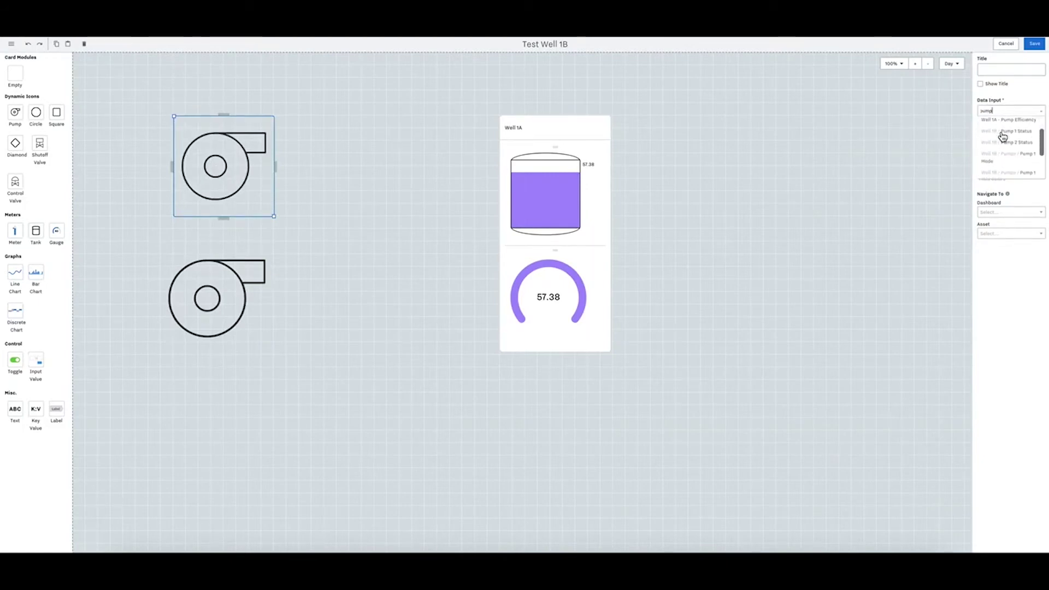
{"action": "left_click", "coordinate": [1003, 134]}
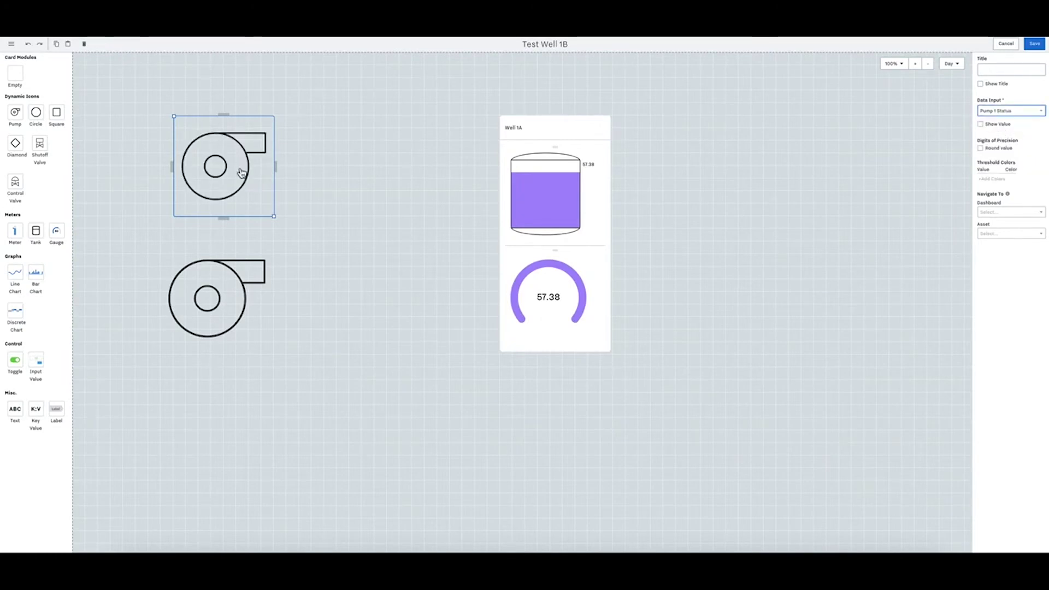
{"action": "left_click", "coordinate": [241, 172]}
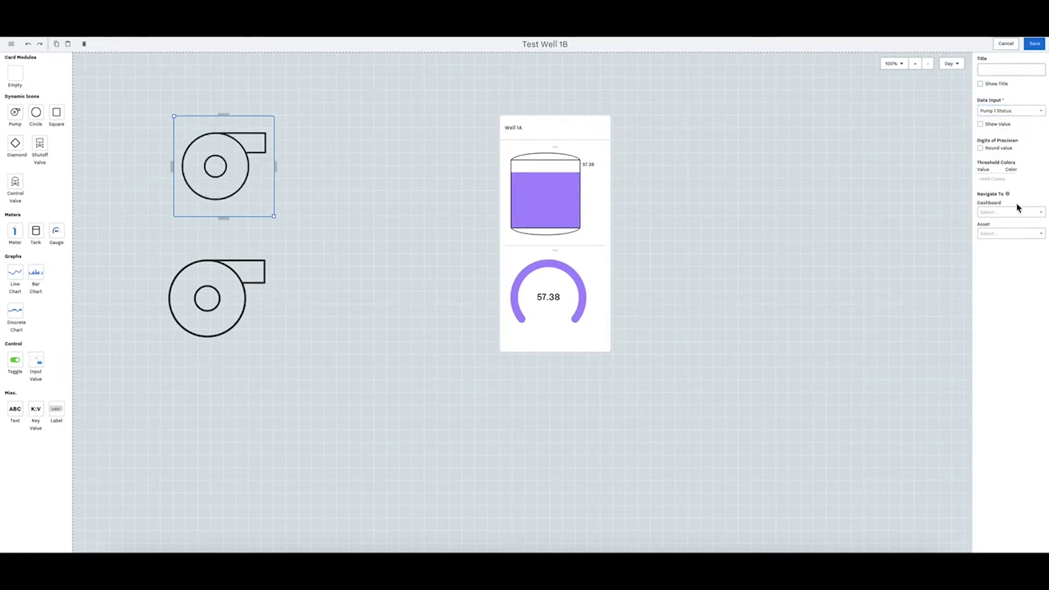
{"action": "left_click", "coordinate": [981, 126]}
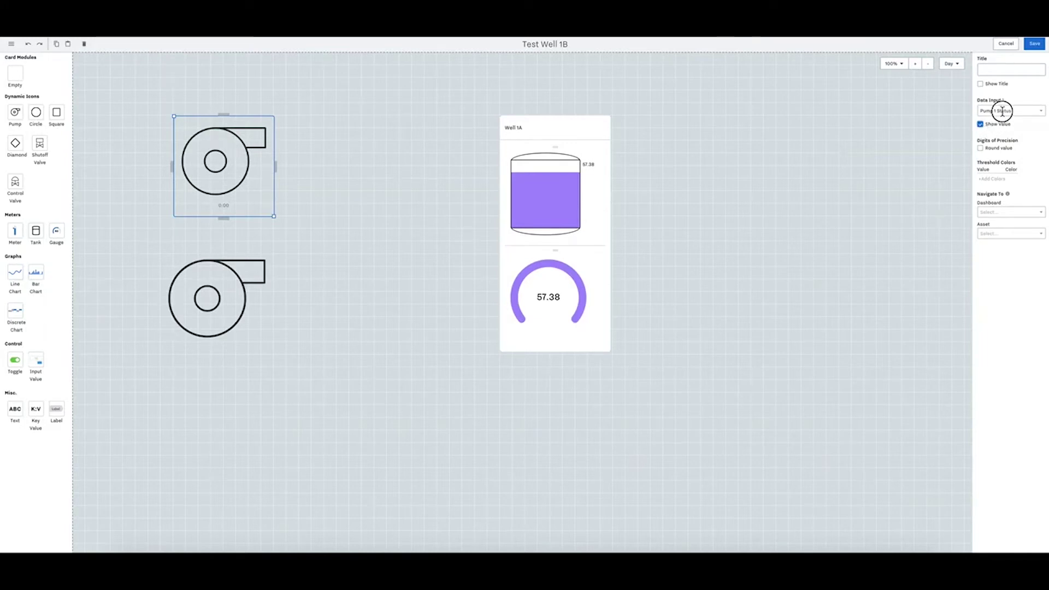
Switch the upper pump's data input to Pump 1 Mode instead.
{"action": "left_click", "coordinate": [1003, 111]}
{"action": "type", "text": "p"}
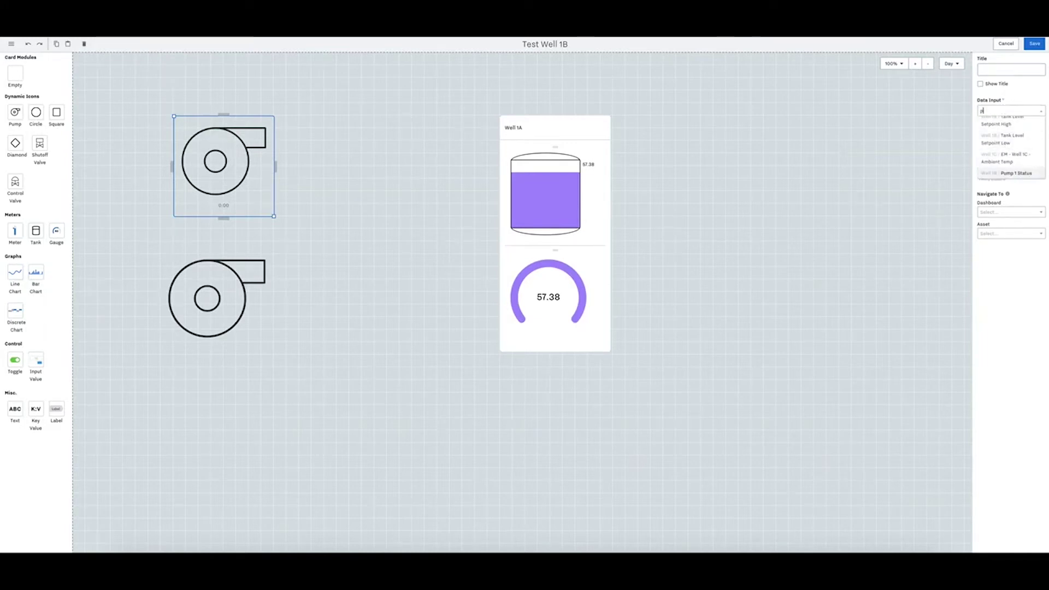
{"action": "type", "text": "ump"}
{"action": "scroll", "coordinate": [1019, 152], "scroll_direction": "up", "scroll_amount": 2}
{"action": "left_click", "coordinate": [1020, 153]}
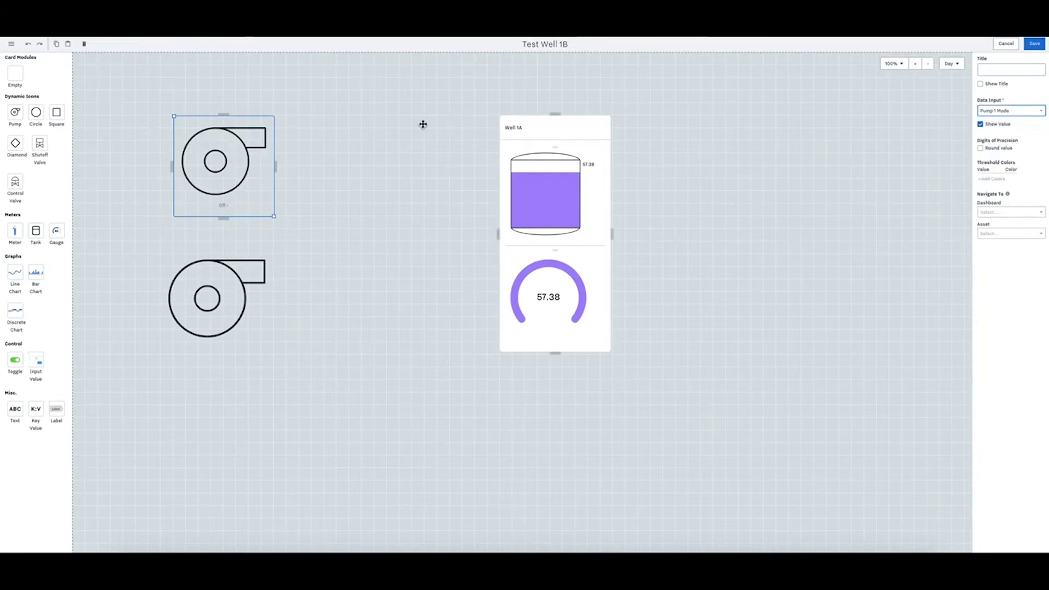
{"action": "left_click", "coordinate": [236, 196]}
{"action": "left_click", "coordinate": [243, 213]}
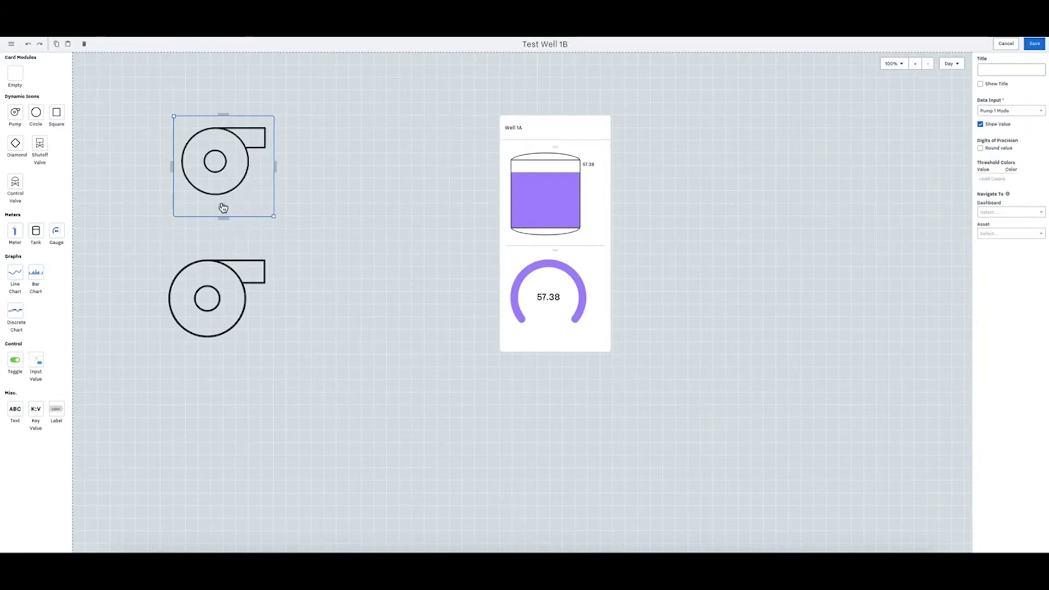
{"action": "left_click", "coordinate": [223, 207]}
Add threshold colour rules: 0 as Low and 1 as Critical.
{"action": "left_click", "coordinate": [980, 179]}
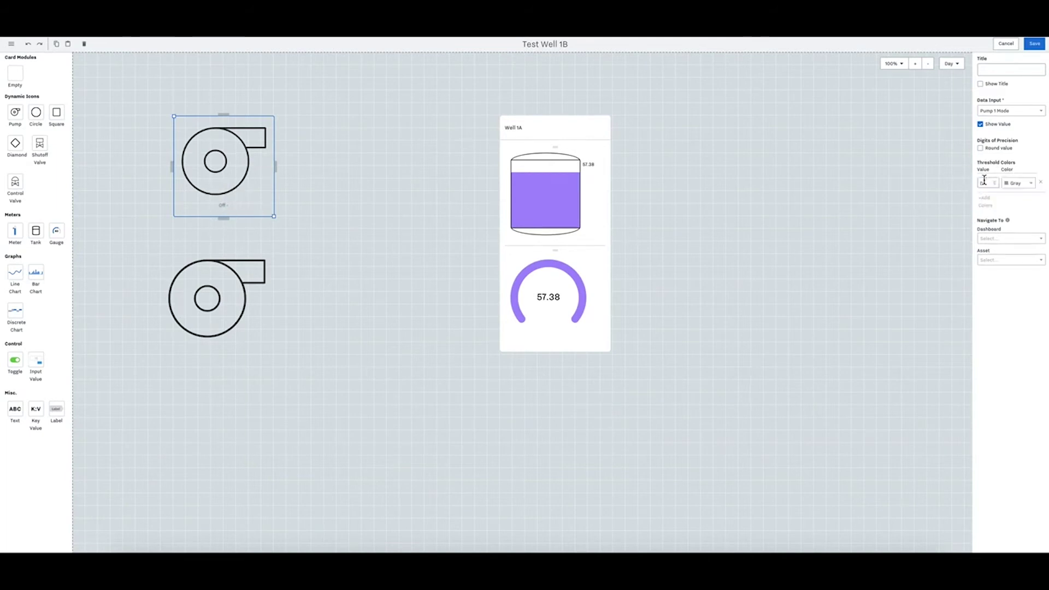
{"action": "left_click", "coordinate": [1016, 183]}
{"action": "left_click", "coordinate": [1011, 195]}
{"action": "left_click", "coordinate": [987, 205]}
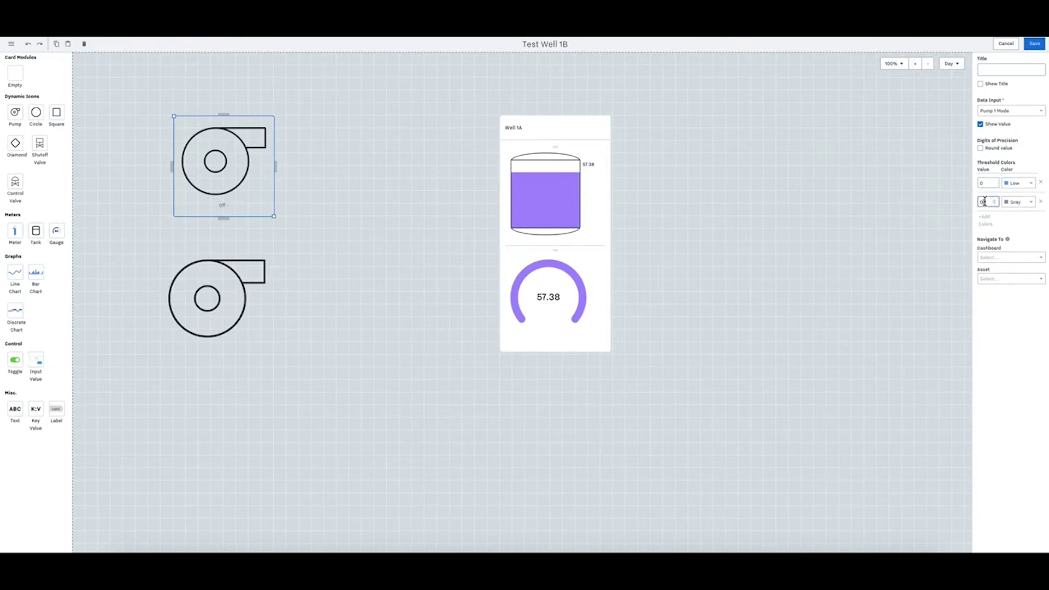
{"action": "left_click", "coordinate": [1017, 202]}
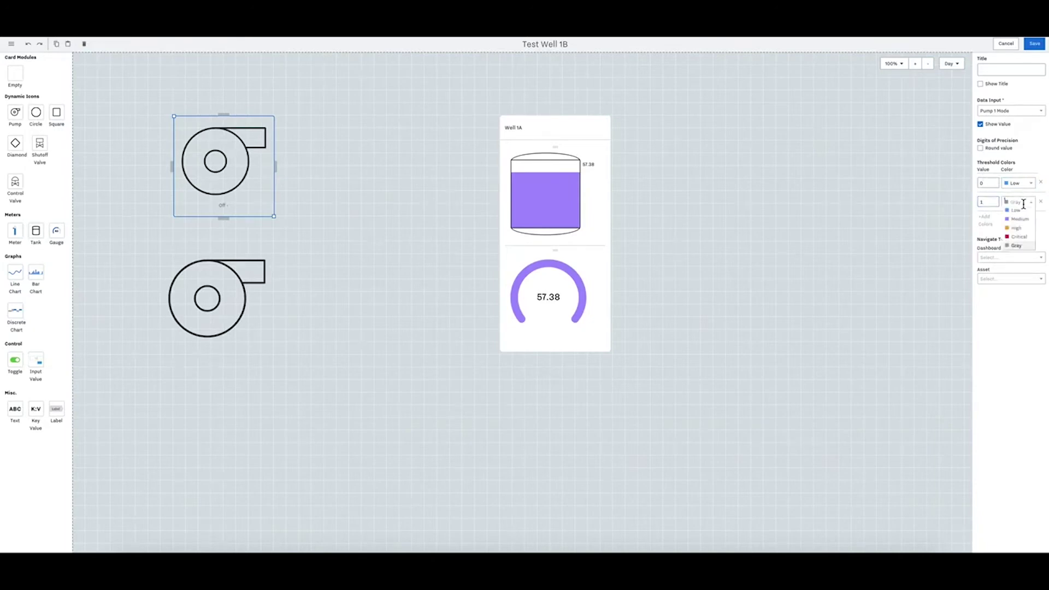
{"action": "left_click", "coordinate": [1021, 238]}
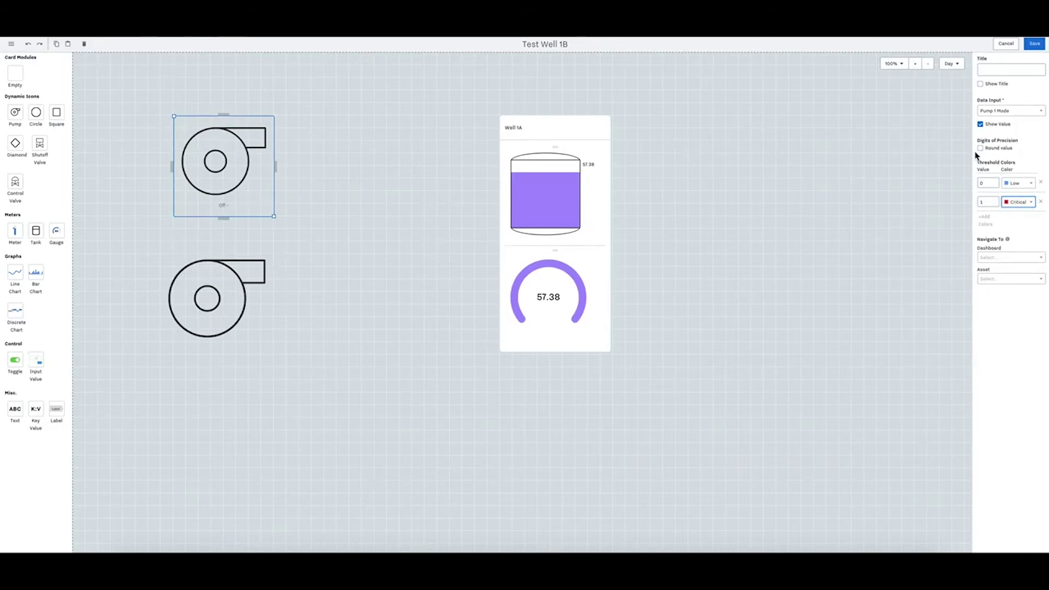
Make the pump navigate to the Pump Metrics dashboard for asset Well 1B.
{"action": "left_click", "coordinate": [1012, 280]}
{"action": "left_click", "coordinate": [999, 257]}
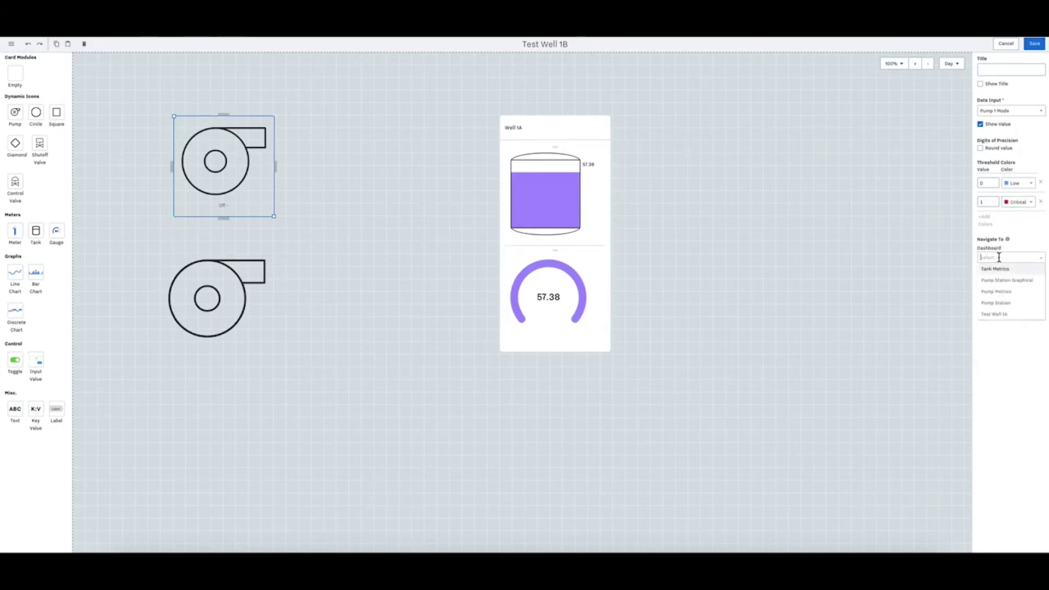
{"action": "left_click", "coordinate": [1015, 292]}
{"action": "left_click", "coordinate": [1013, 279]}
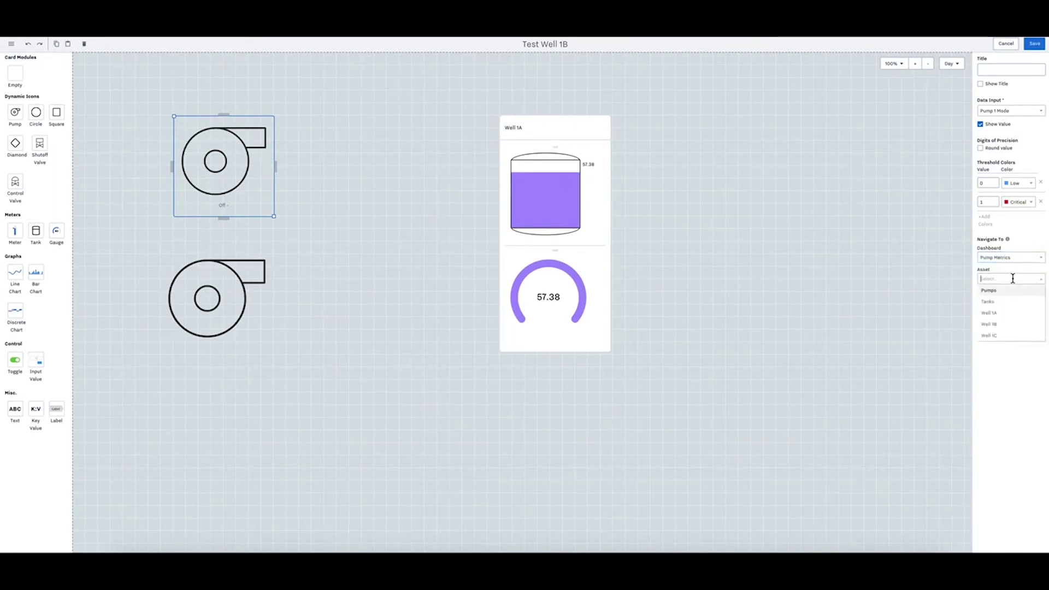
{"action": "left_click", "coordinate": [1007, 324]}
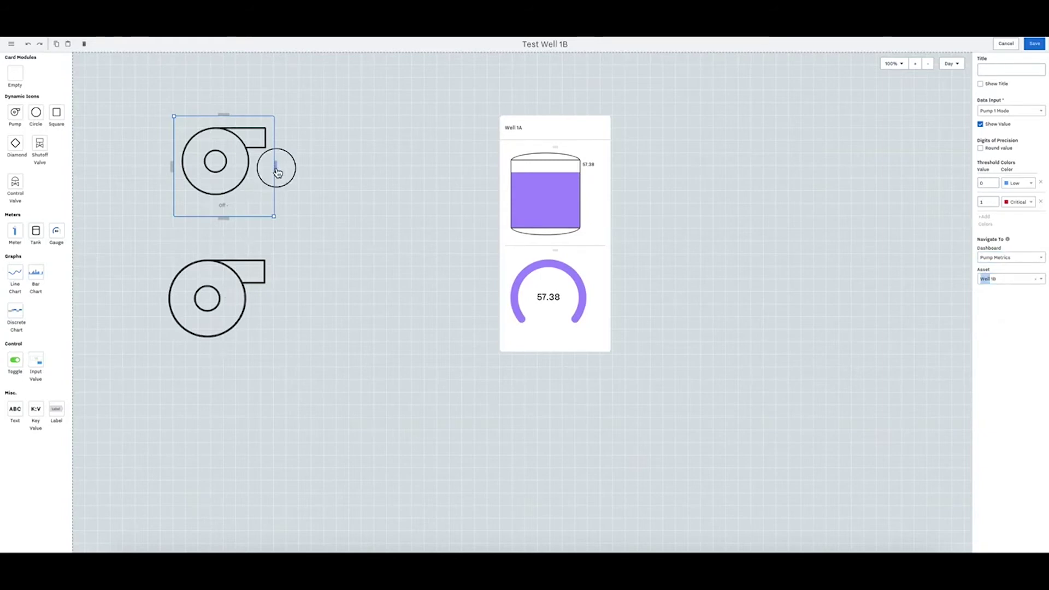
{"action": "left_click_drag", "start_coordinate": [275, 166], "coordinate": [506, 169]}
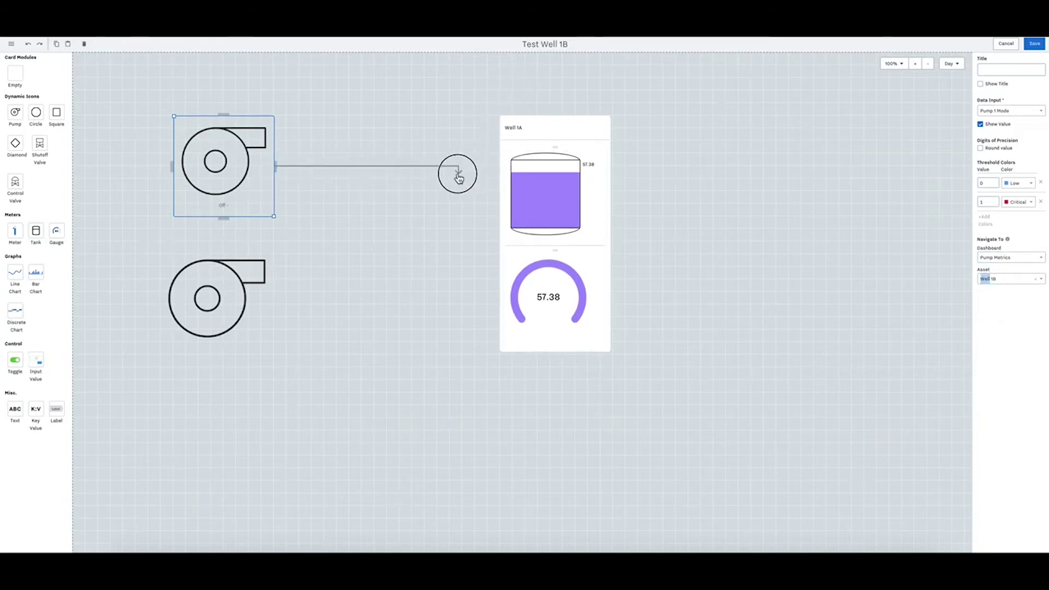
Draw arrows from both pumps to the Well 1A card and slide the card left.
{"action": "left_click_drag", "start_coordinate": [499, 179], "coordinate": [556, 117]}
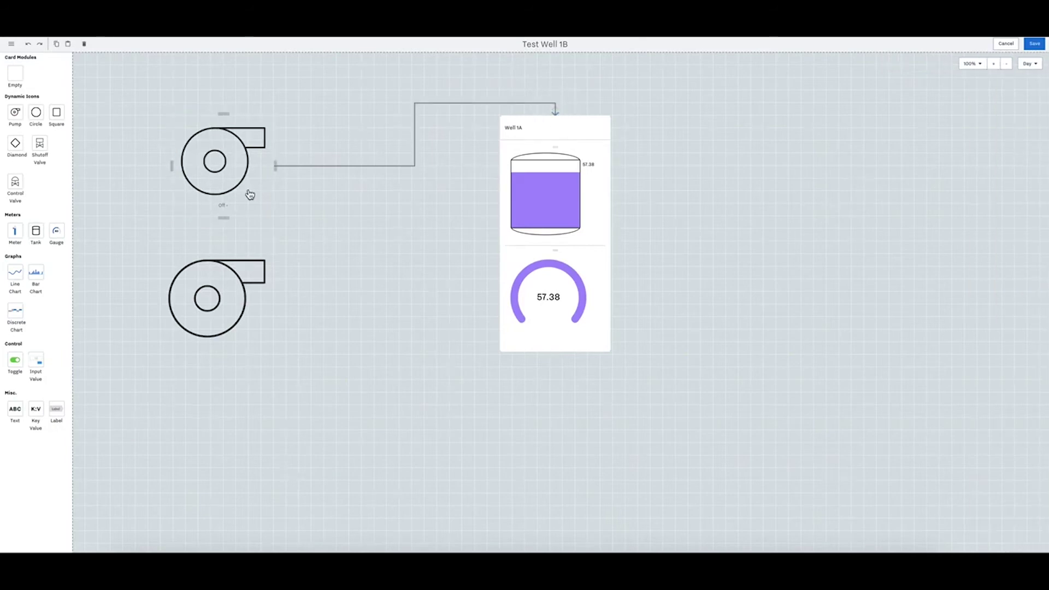
{"action": "mouse_move", "coordinate": [400, 168]}
{"action": "left_mouse_down"}
{"action": "mouse_move", "coordinate": [398, 135]}
{"action": "mouse_move", "coordinate": [402, 167]}
{"action": "left_mouse_up"}
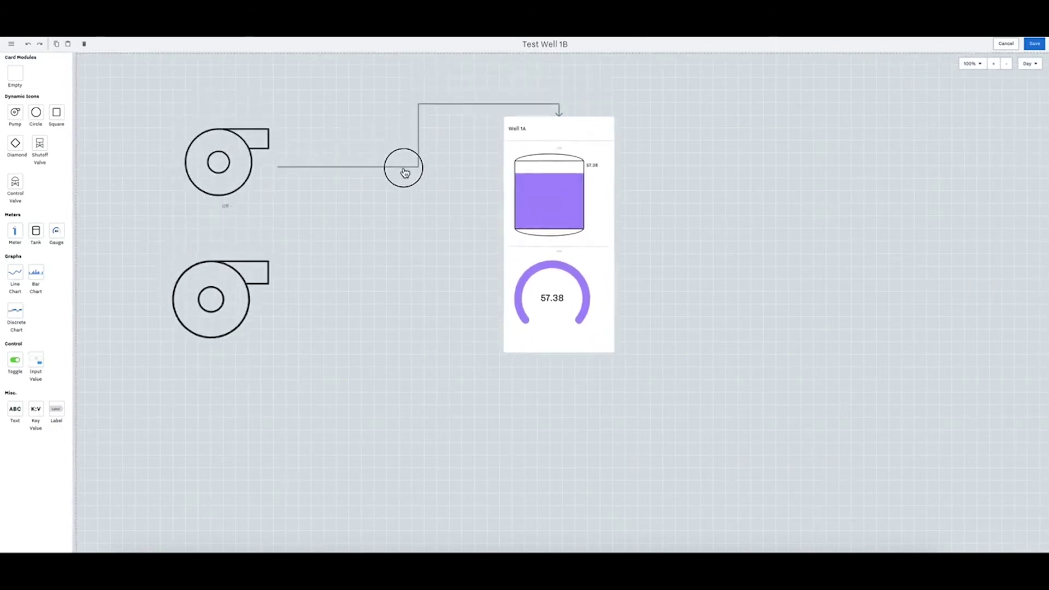
{"action": "left_click_drag", "start_coordinate": [276, 301], "coordinate": [499, 236]}
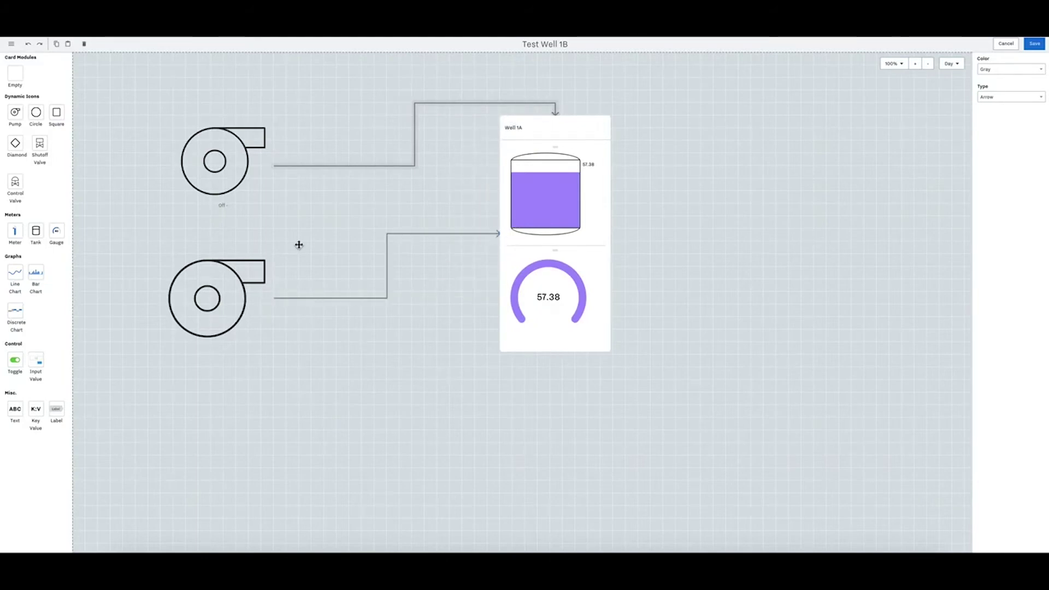
{"action": "left_click_drag", "start_coordinate": [532, 133], "coordinate": [384, 131]}
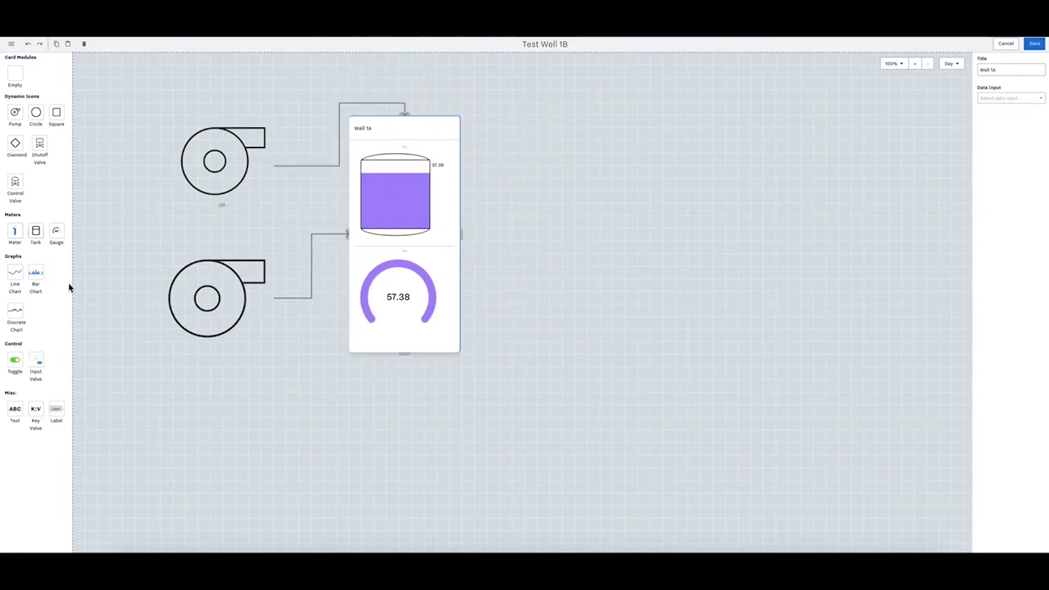
{"action": "left_click_drag", "start_coordinate": [16, 311], "coordinate": [560, 165]}
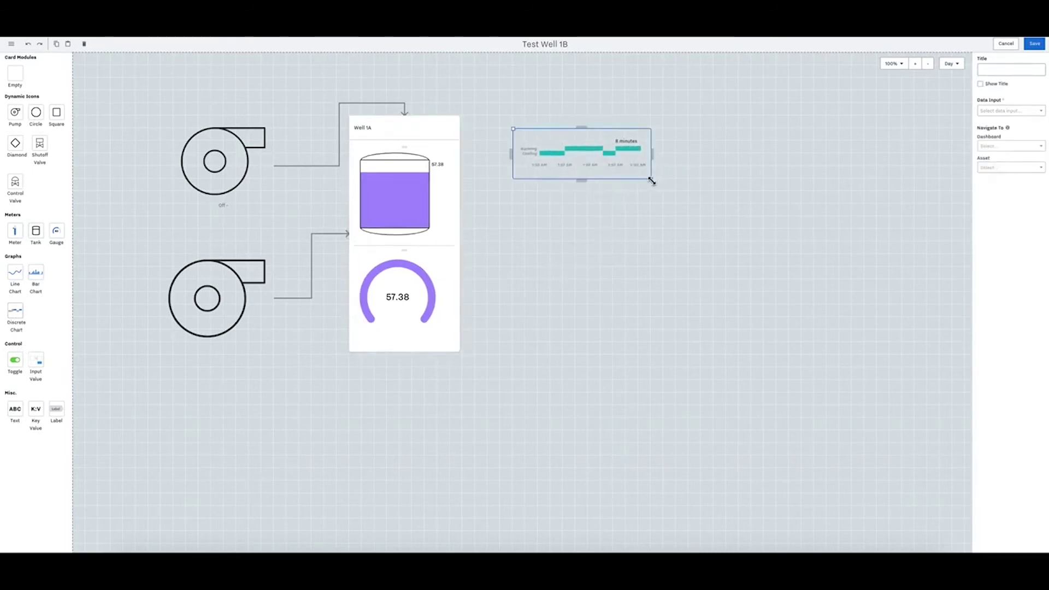
Resize the new discrete chart and set its data input to Pump 1 Mode.
{"action": "left_click_drag", "start_coordinate": [651, 181], "coordinate": [738, 230]}
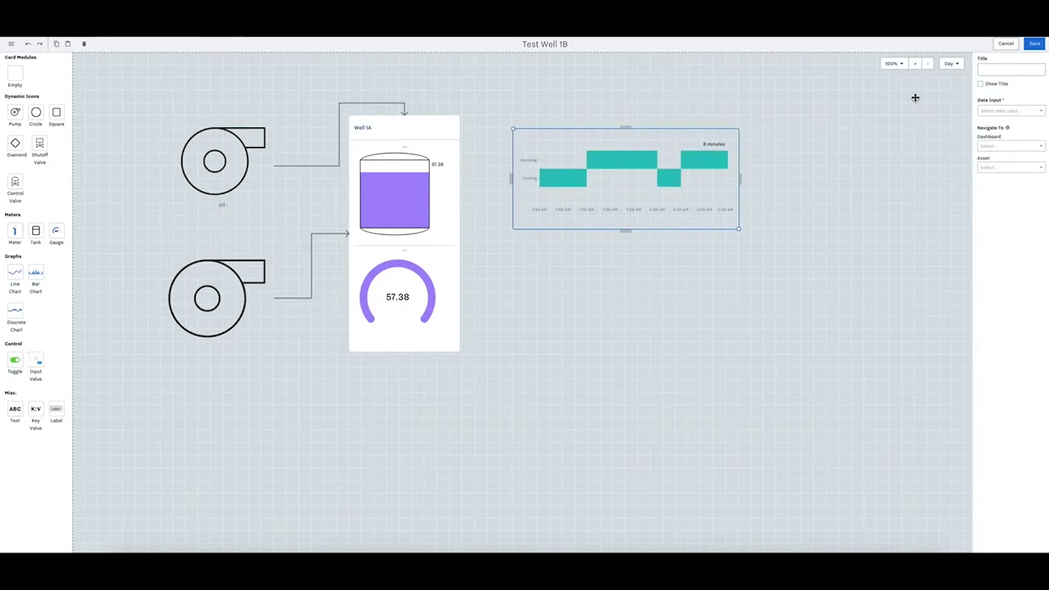
{"action": "left_click", "coordinate": [1004, 112]}
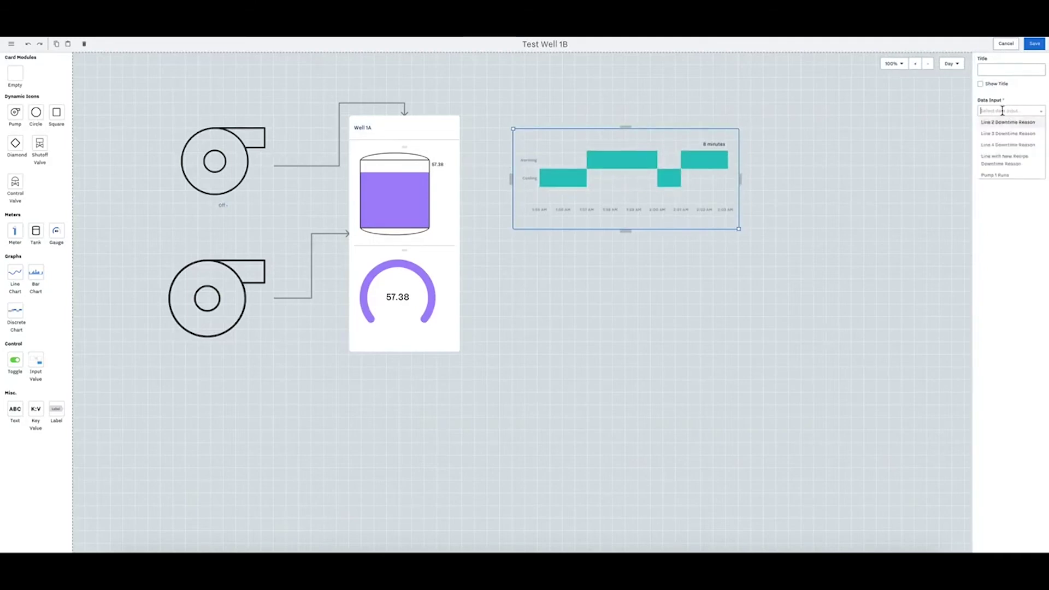
{"action": "scroll", "coordinate": [1005, 140], "scroll_direction": "up", "scroll_amount": 5}
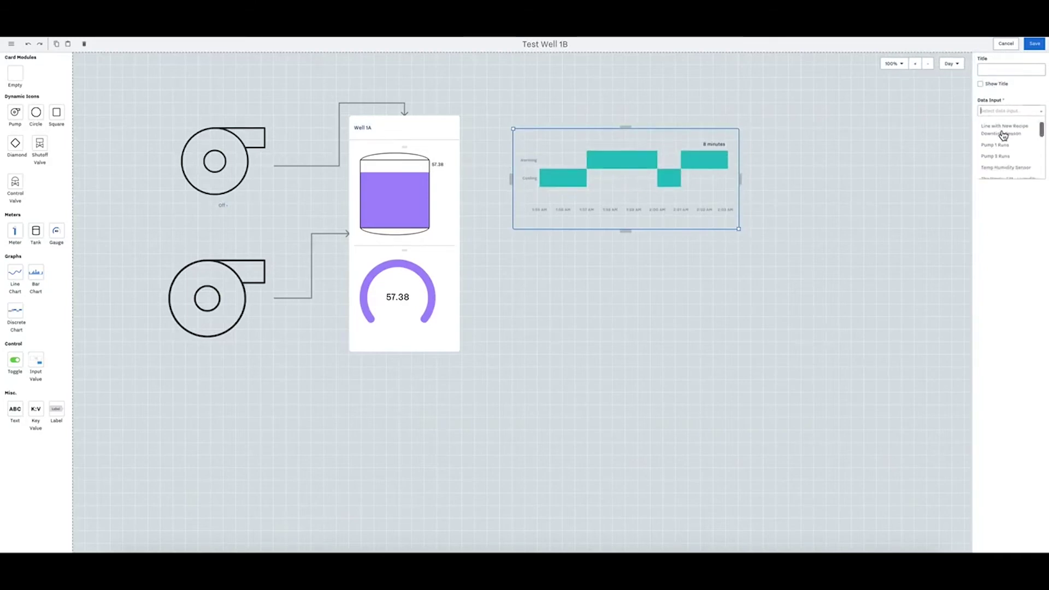
{"action": "scroll", "coordinate": [1005, 144], "scroll_direction": "up", "scroll_amount": 3}
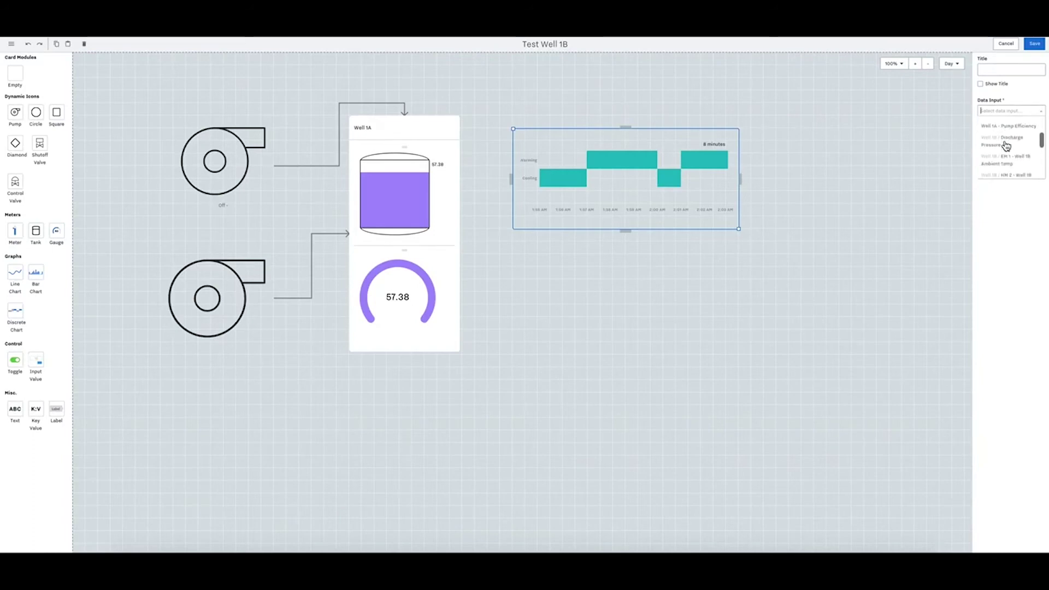
{"action": "type", "text": "mode"}
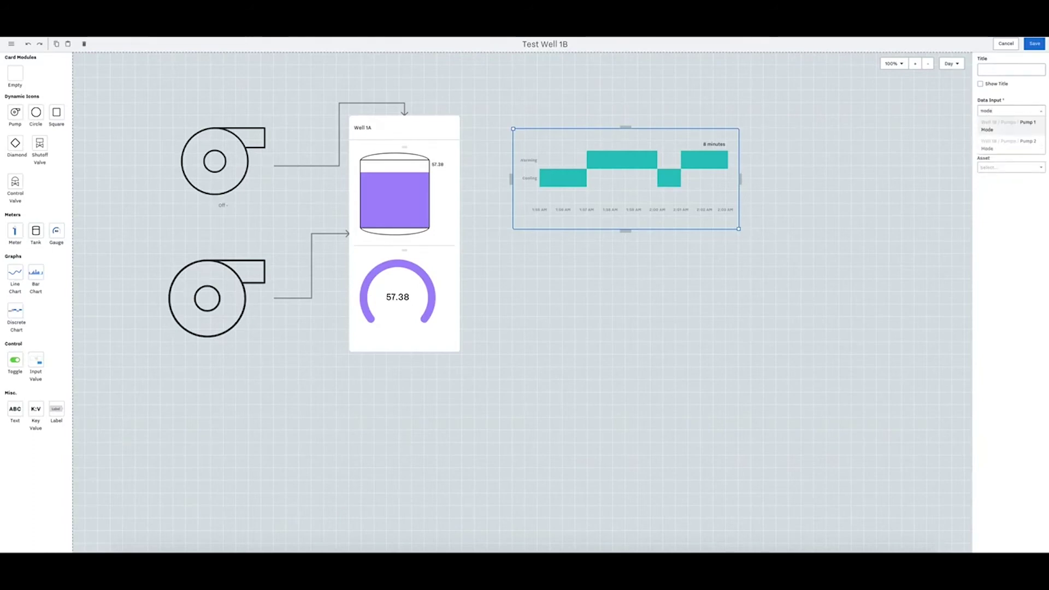
{"action": "left_click", "coordinate": [1007, 126]}
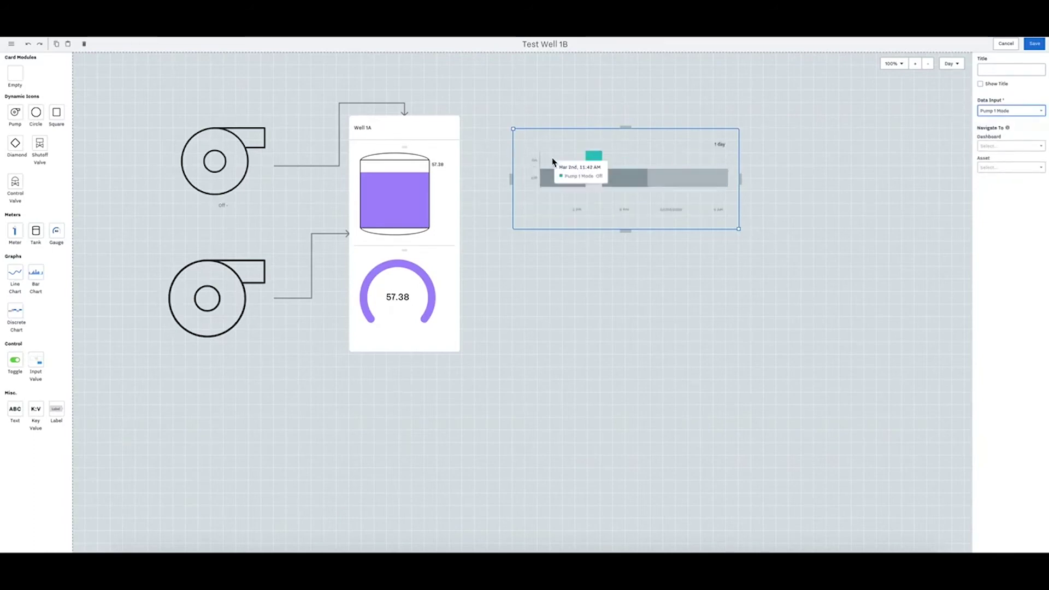
{"action": "left_click_drag", "start_coordinate": [609, 167], "coordinate": [584, 143]}
Title the chart 'Pump 1' and widen it.
{"action": "left_click", "coordinate": [1017, 68]}
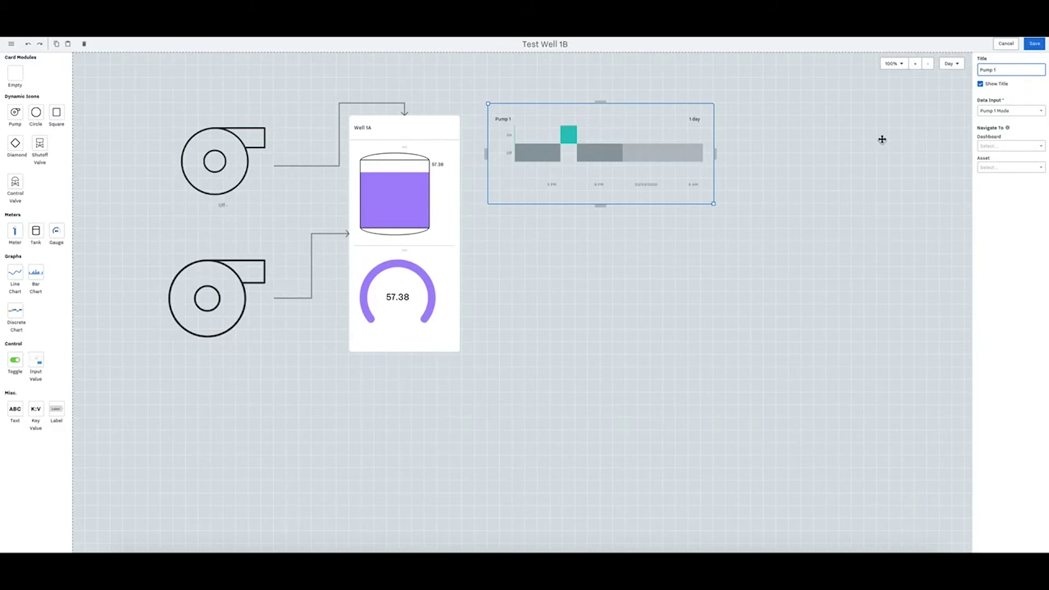
{"action": "left_click", "coordinate": [596, 131]}
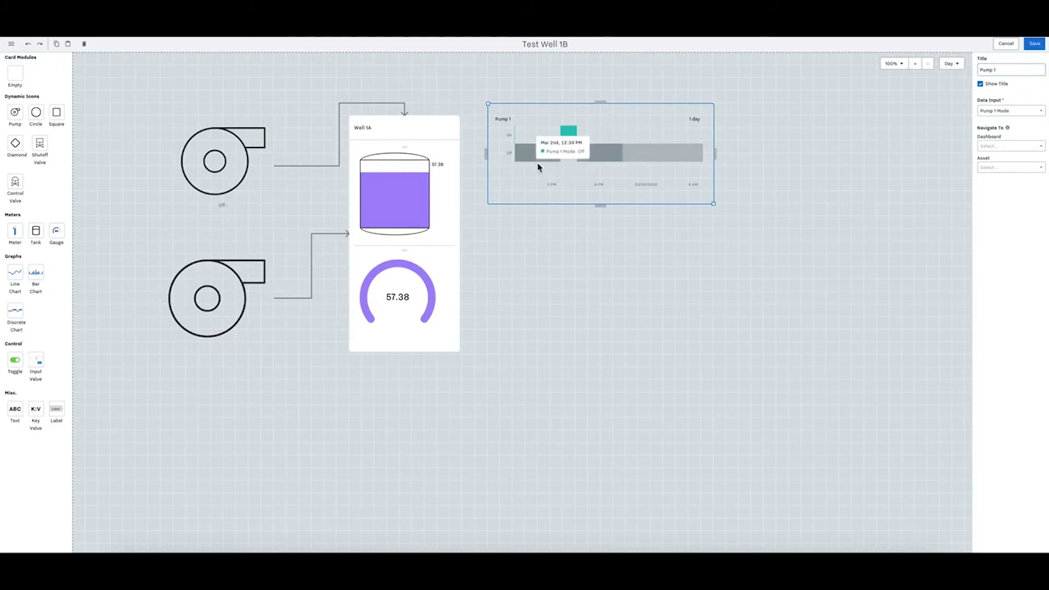
{"action": "left_click_drag", "start_coordinate": [715, 205], "coordinate": [787, 223]}
{"action": "left_click", "coordinate": [698, 179]}
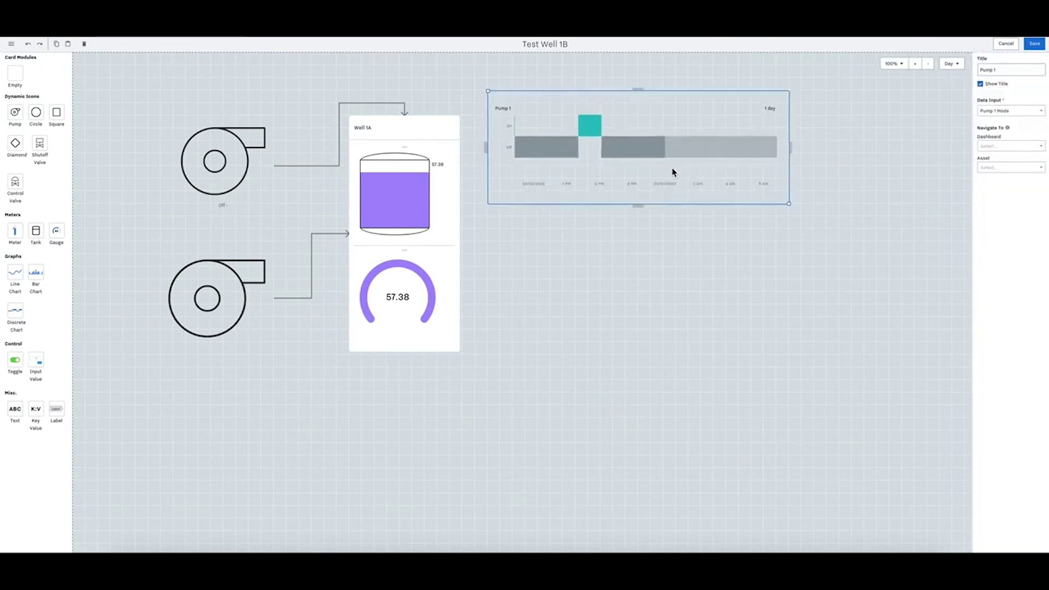
Duplicate the Pump 1 chart below the original and retitle it 'Pump 2'.
{"action": "key", "text": "ctrl+c"}
{"action": "key", "text": "ctrl+v"}
{"action": "left_click_drag", "start_coordinate": [658, 168], "coordinate": [659, 308]}
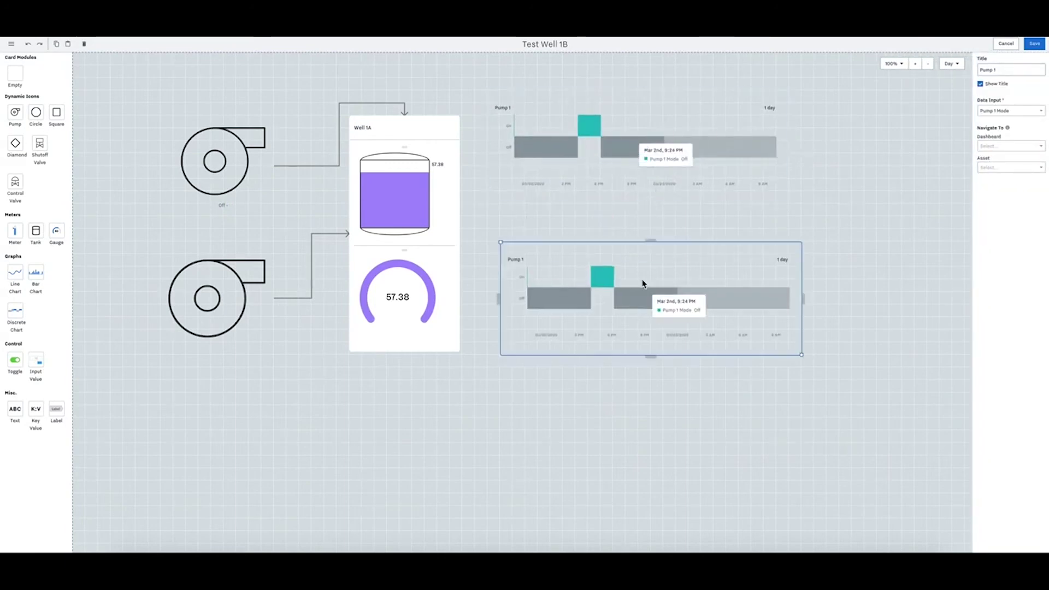
{"action": "left_click", "coordinate": [631, 300]}
{"action": "left_click", "coordinate": [1002, 70]}
{"action": "key", "text": "BackSpace"}
{"action": "key", "text": "BackSpace"}
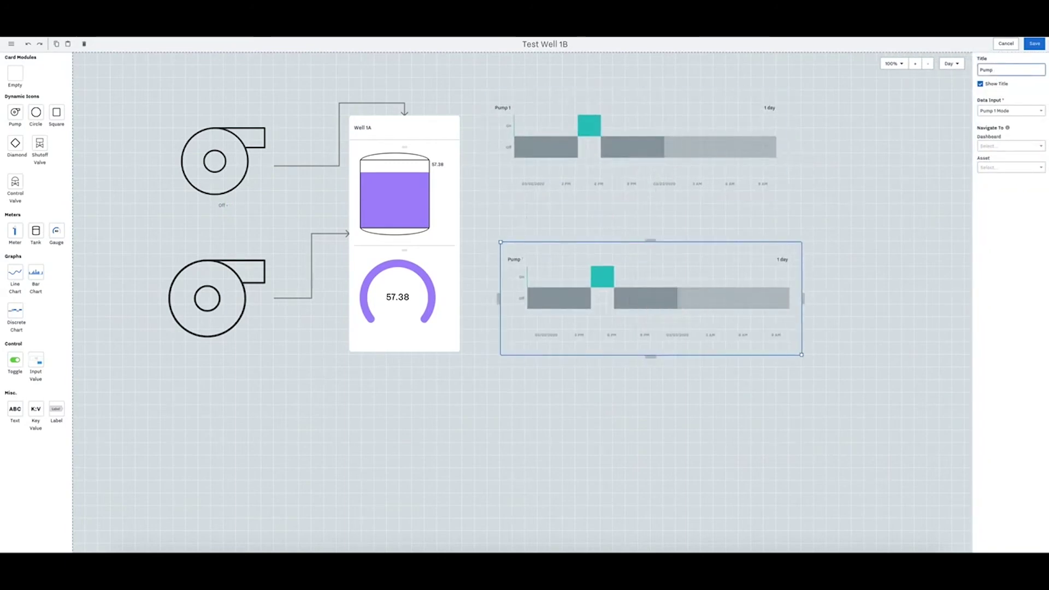
{"action": "left_click", "coordinate": [1018, 100]}
Set the copy's data input to Pump 2 Mode and align both charts.
{"action": "left_click", "coordinate": [1040, 112]}
{"action": "scroll", "coordinate": [1021, 134], "scroll_direction": "down", "scroll_amount": 2}
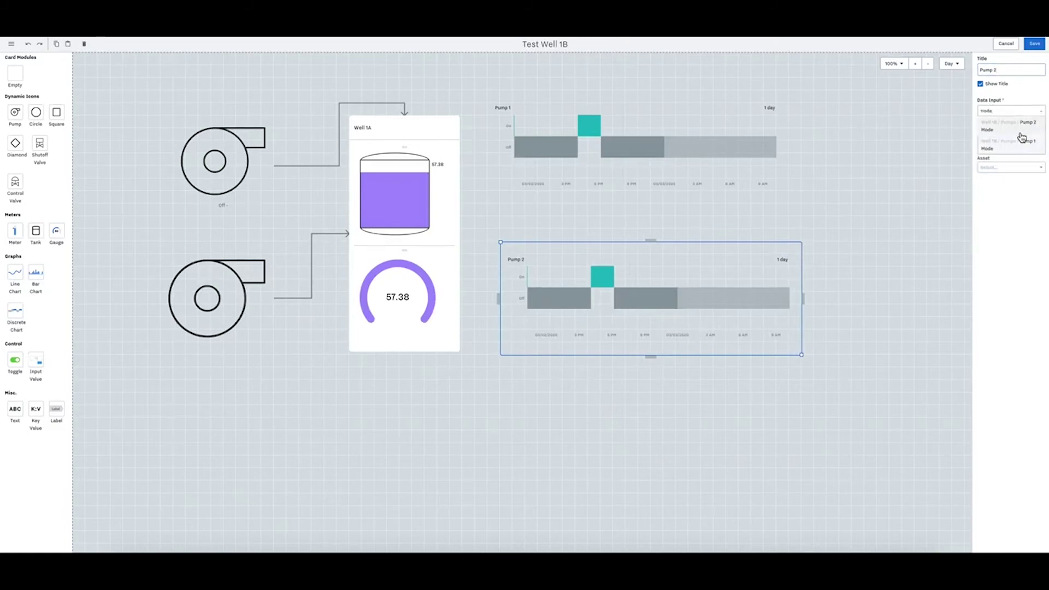
{"action": "left_click", "coordinate": [1021, 131]}
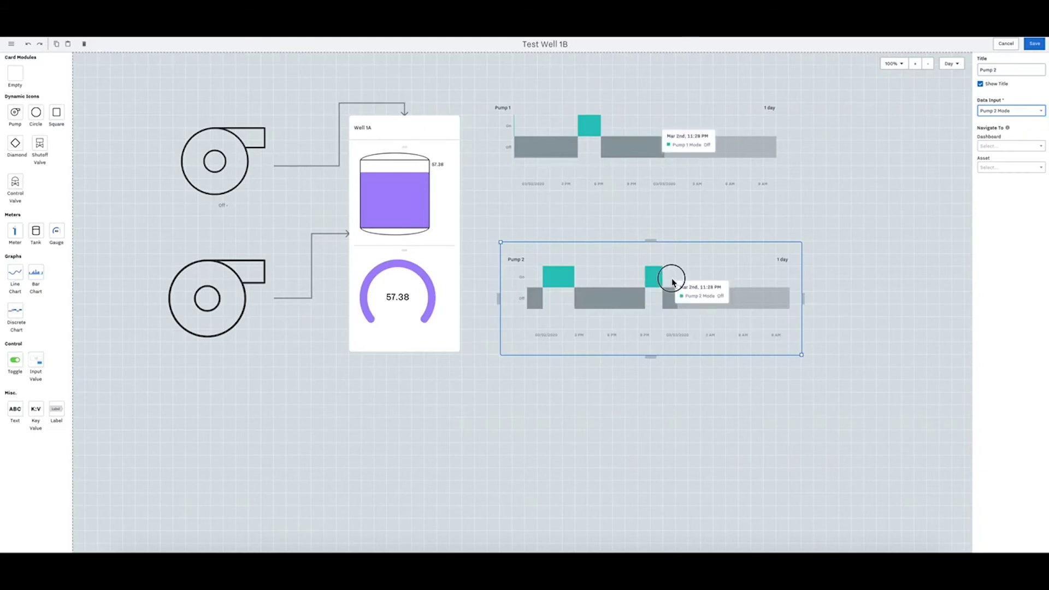
{"action": "mouse_move", "coordinate": [672, 281]}
{"action": "left_mouse_down"}
{"action": "mouse_move", "coordinate": [628, 274]}
{"action": "mouse_move", "coordinate": [658, 278]}
{"action": "left_mouse_up"}
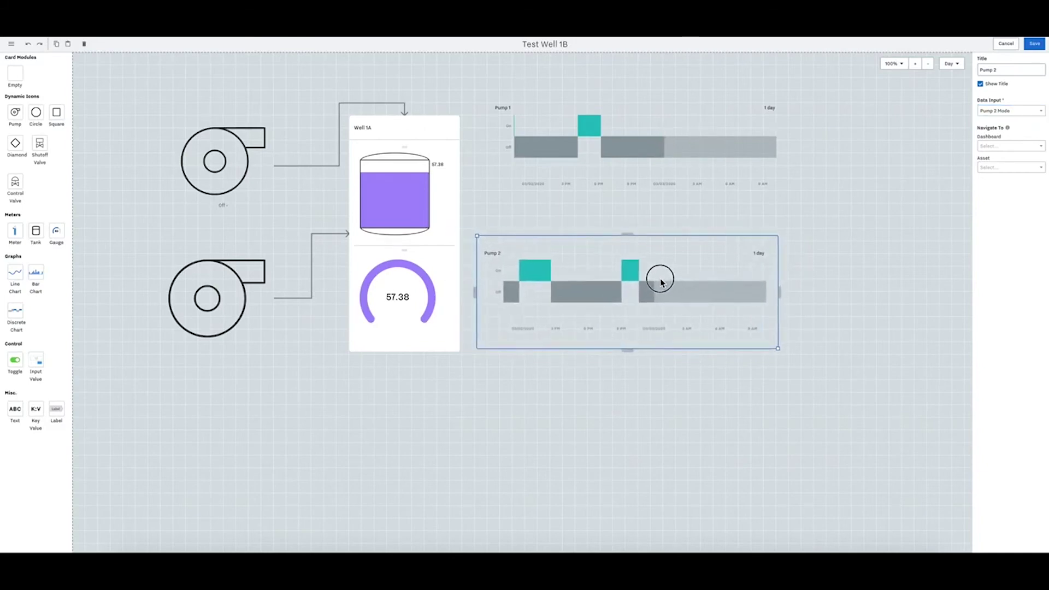
{"action": "left_click_drag", "start_coordinate": [653, 138], "coordinate": [645, 154]}
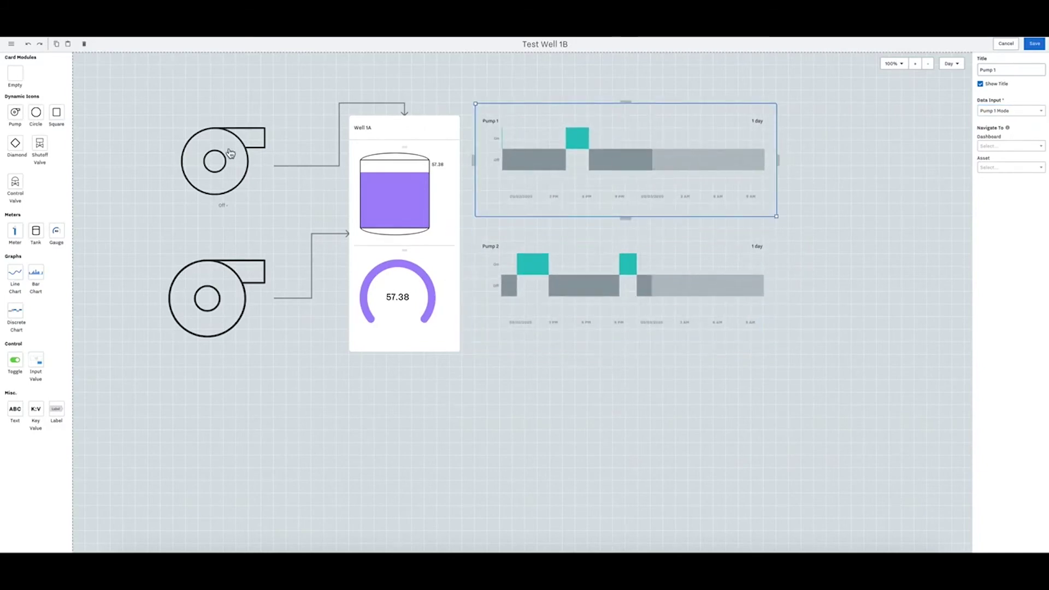
{"action": "left_click_drag", "start_coordinate": [117, 107], "coordinate": [164, 79]}
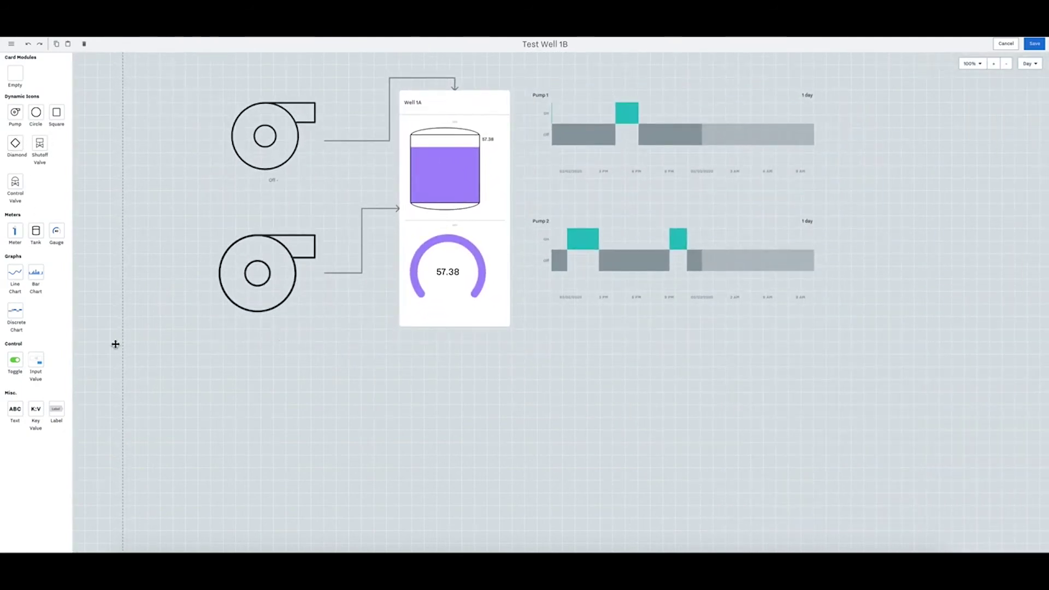
Add a line chart plotting Pump 1 Runs below the Well 1A card and enlarge it.
{"action": "left_click_drag", "start_coordinate": [23, 279], "coordinate": [533, 429]}
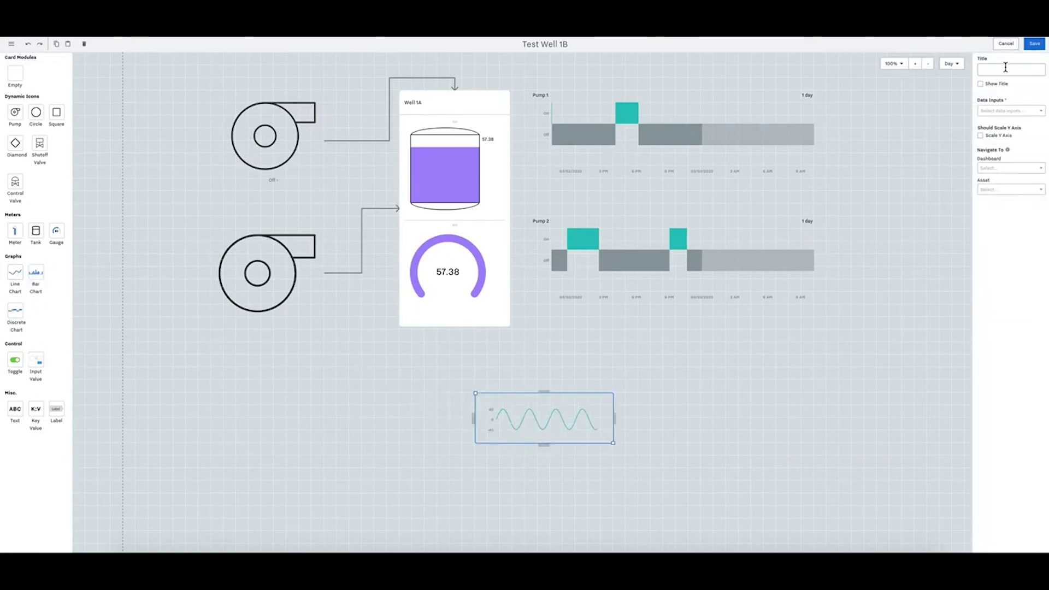
{"action": "left_click", "coordinate": [1008, 110]}
{"action": "type", "text": "run"}
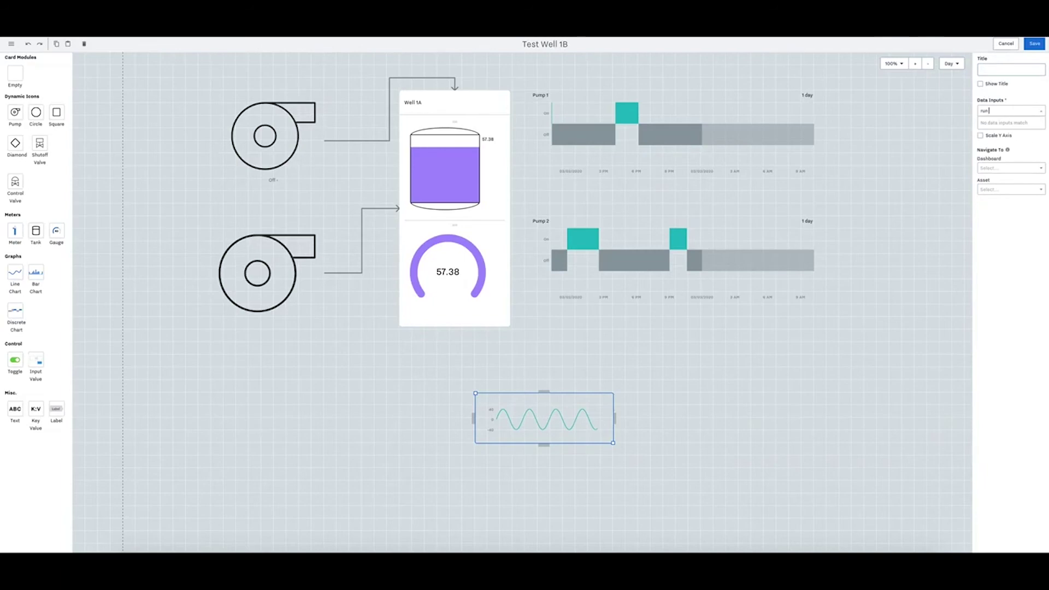
{"action": "left_click", "coordinate": [998, 126]}
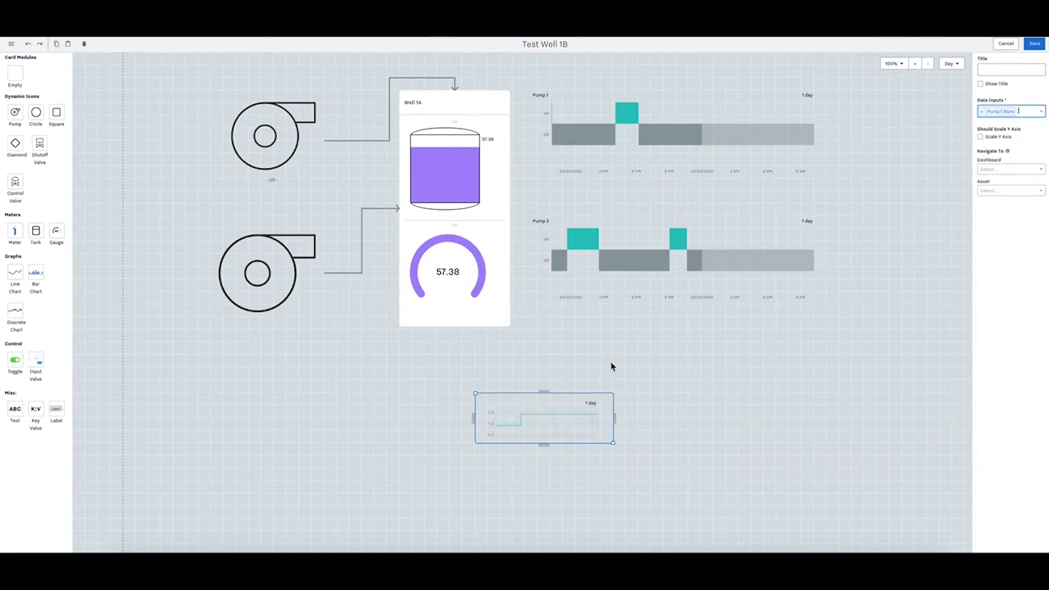
{"action": "left_click_drag", "start_coordinate": [476, 394], "coordinate": [285, 330]}
Turn on Y axis scaling and link the run chart to asset Well 1B.
{"action": "left_click", "coordinate": [527, 403]}
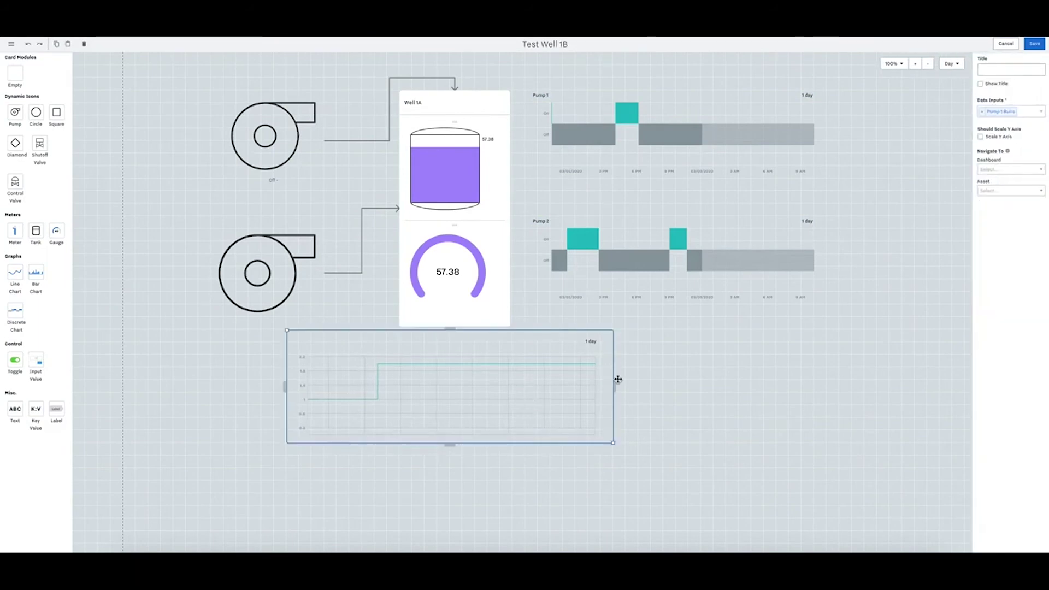
{"action": "left_click", "coordinate": [993, 141]}
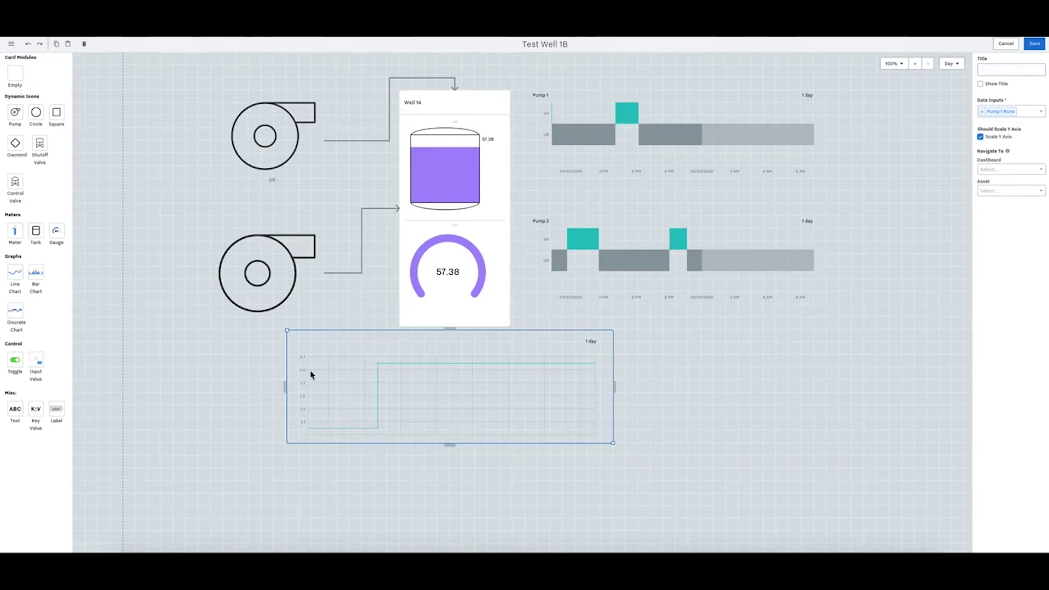
{"action": "left_click", "coordinate": [1009, 195]}
{"action": "left_click", "coordinate": [1003, 237]}
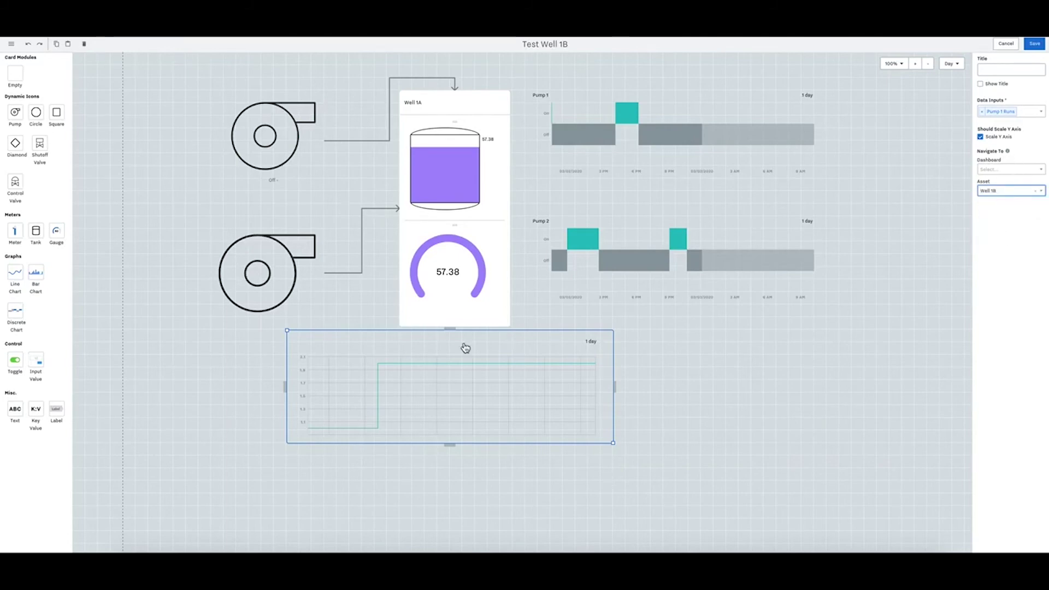
{"action": "left_click", "coordinate": [290, 290]}
Move the Pump 1 Runs line chart to the top right beside the discrete charts.
{"action": "left_click", "coordinate": [169, 109]}
{"action": "left_click_drag", "start_coordinate": [170, 108], "coordinate": [47, 102]}
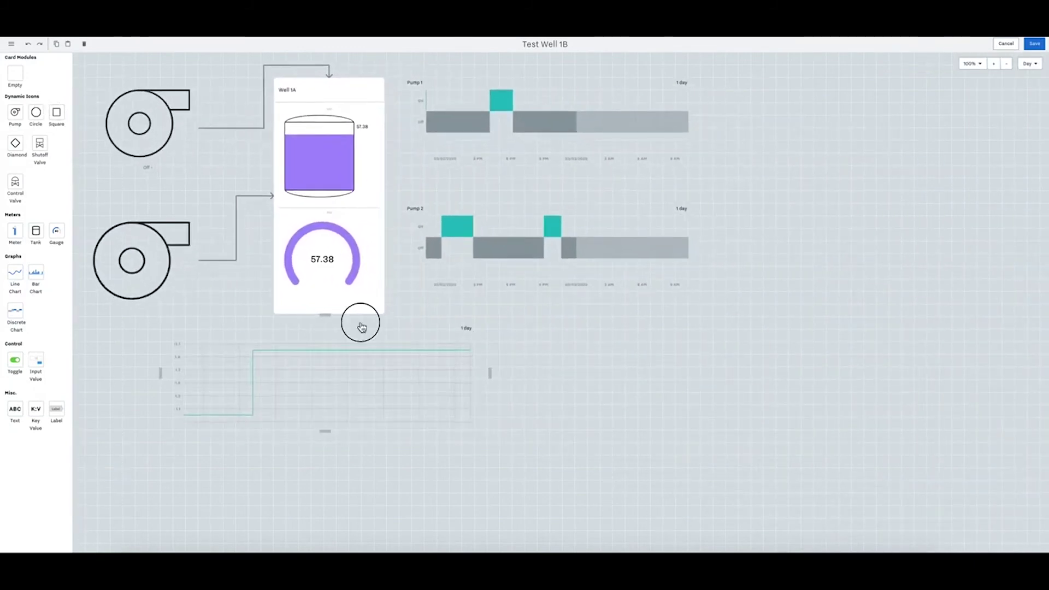
{"action": "left_click_drag", "start_coordinate": [361, 327], "coordinate": [787, 104]}
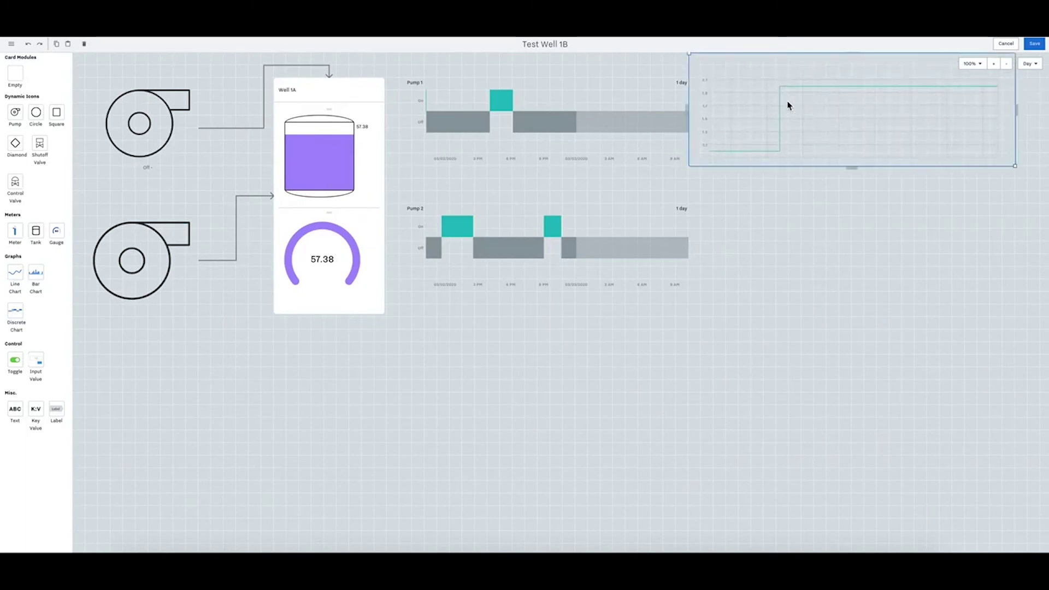
Title the top pump icon 'Pump 1'.
{"action": "left_click", "coordinate": [155, 127]}
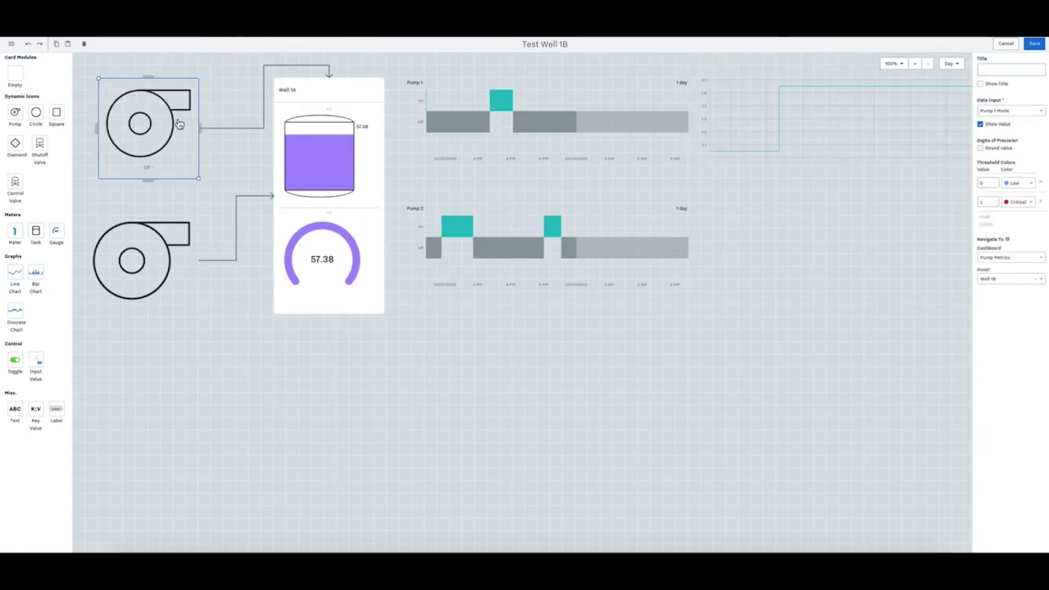
{"action": "left_click", "coordinate": [987, 70]}
{"action": "type", "text": "Pump 1"}
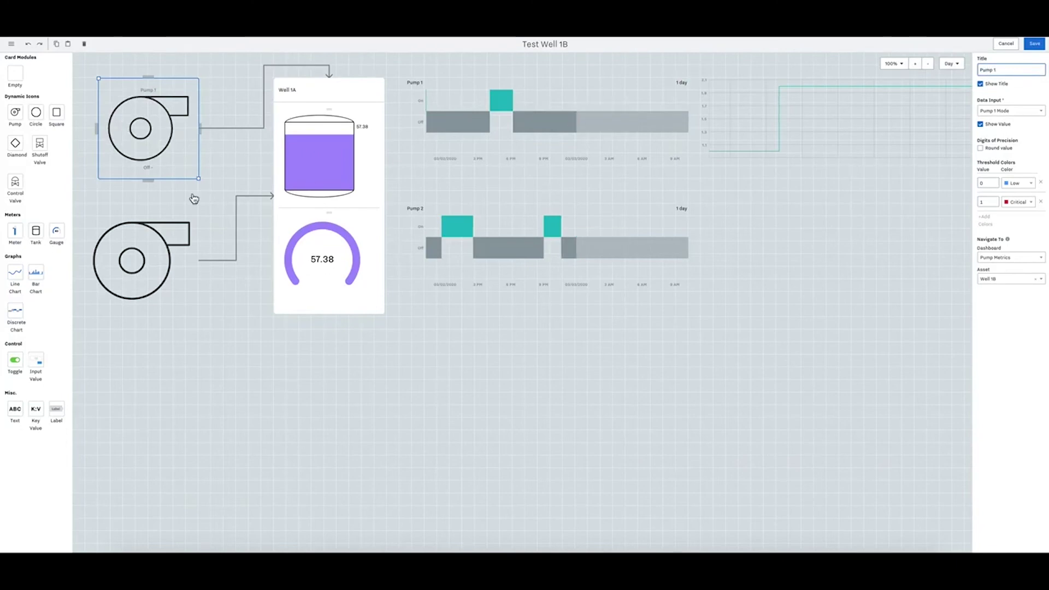
{"action": "left_click", "coordinate": [416, 405]}
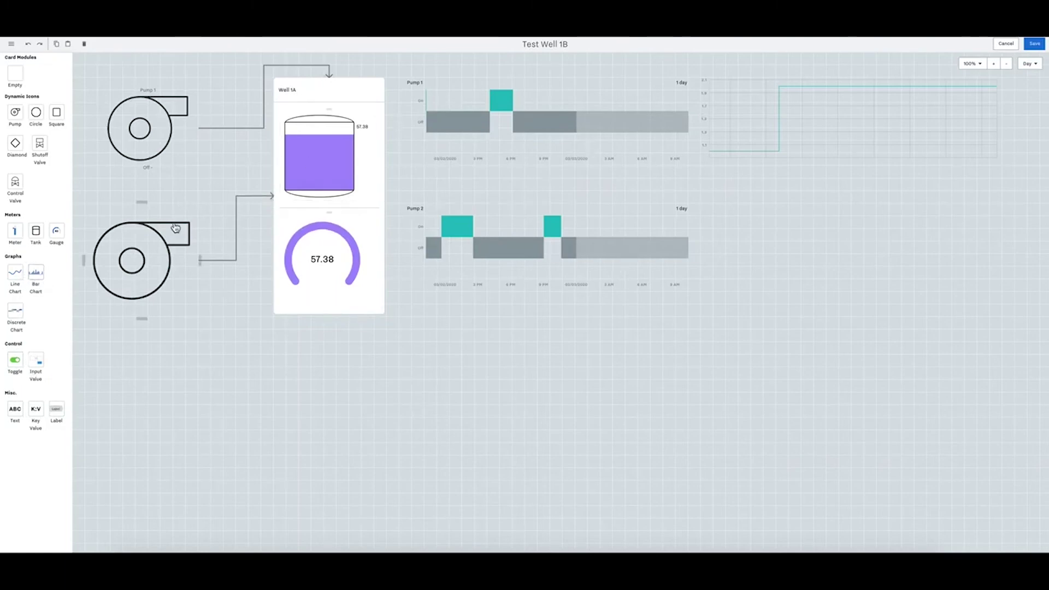
{"action": "left_click", "coordinate": [810, 112]}
{"action": "left_click", "coordinate": [1027, 111]}
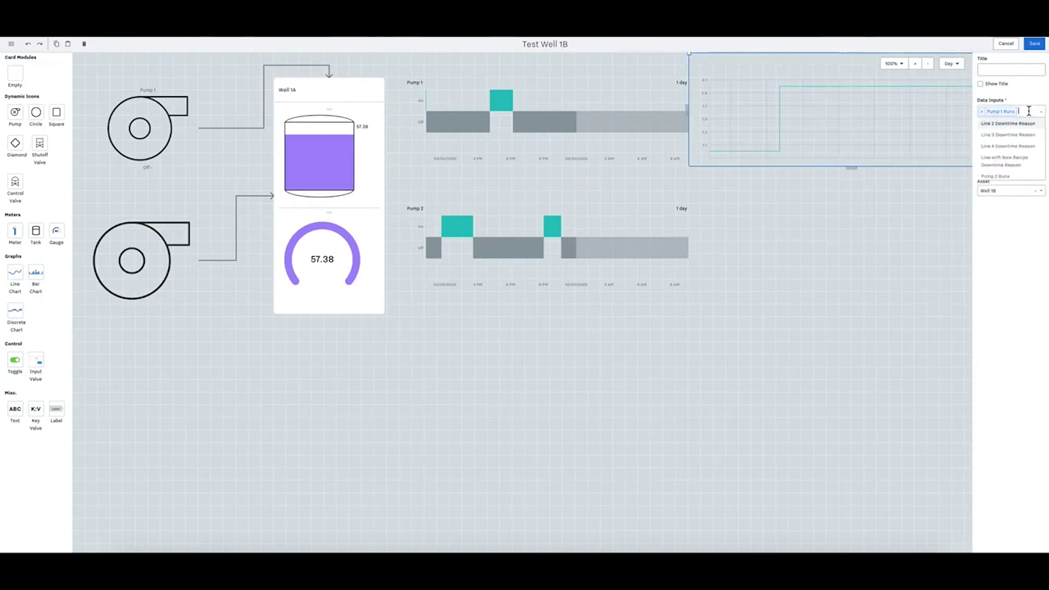
{"action": "scroll", "coordinate": [1029, 136], "scroll_direction": "down", "scroll_amount": 2}
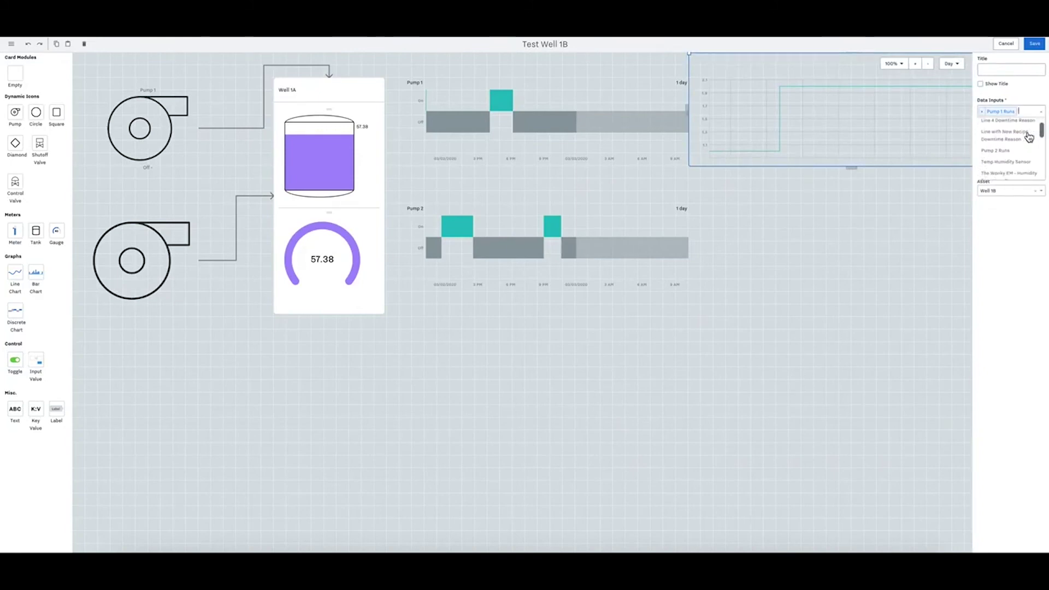
{"action": "scroll", "coordinate": [1015, 158], "scroll_direction": "down", "scroll_amount": 2}
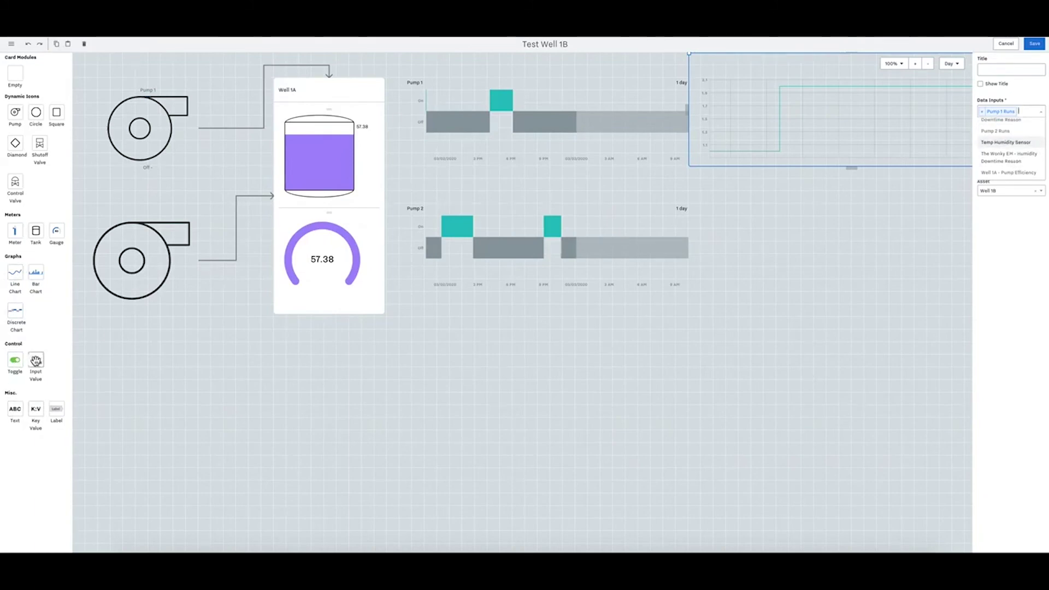
{"action": "left_click_drag", "start_coordinate": [36, 361], "coordinate": [317, 454]}
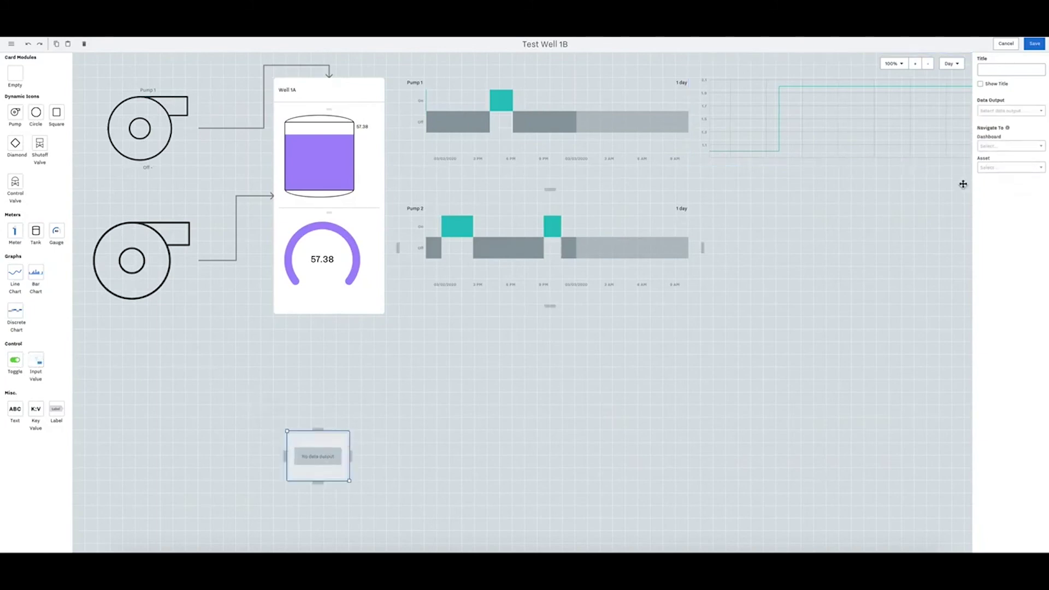
{"action": "left_click", "coordinate": [1005, 111]}
{"action": "type", "text": "sens"}
{"action": "key", "text": "BackSpace"}
{"action": "key", "text": "BackSpace"}
{"action": "key", "text": "BackSpace"}
{"action": "key", "text": "BackSpace"}
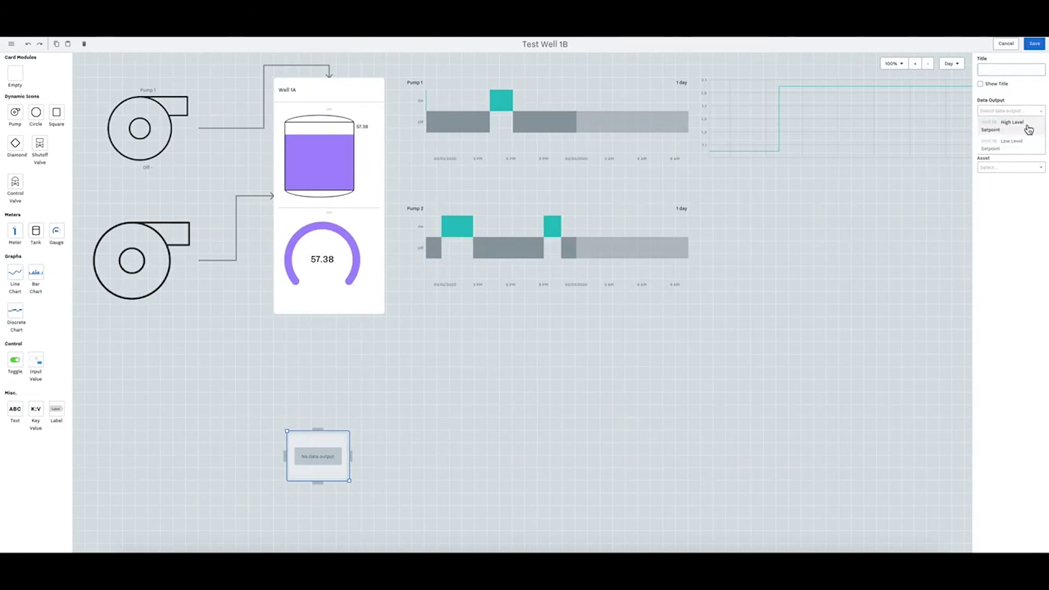
{"action": "left_click", "coordinate": [1028, 126]}
{"action": "left_click_drag", "start_coordinate": [354, 464], "coordinate": [655, 338]}
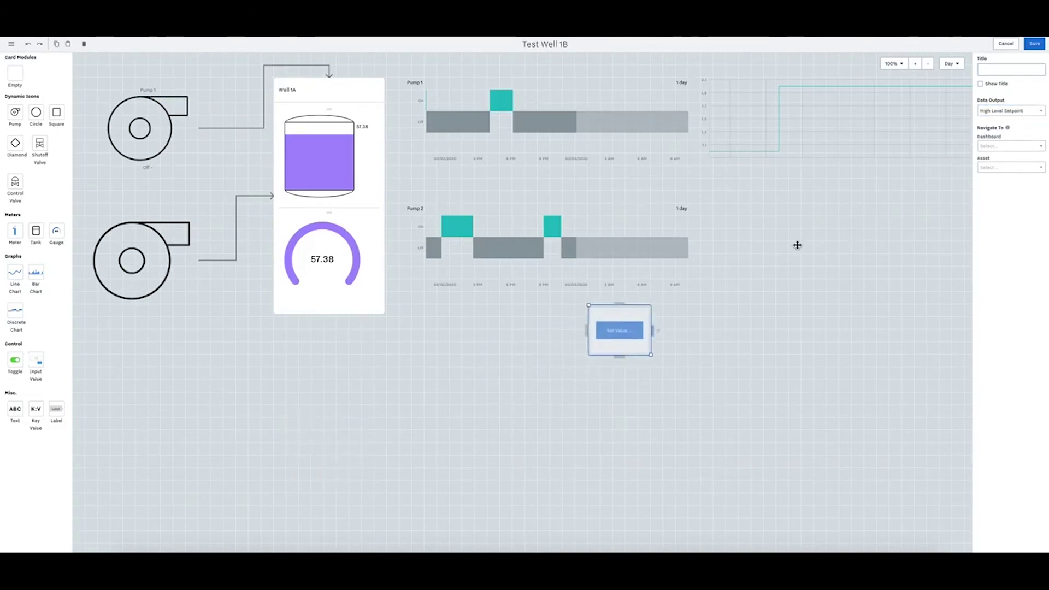
{"action": "left_click", "coordinate": [1032, 111]}
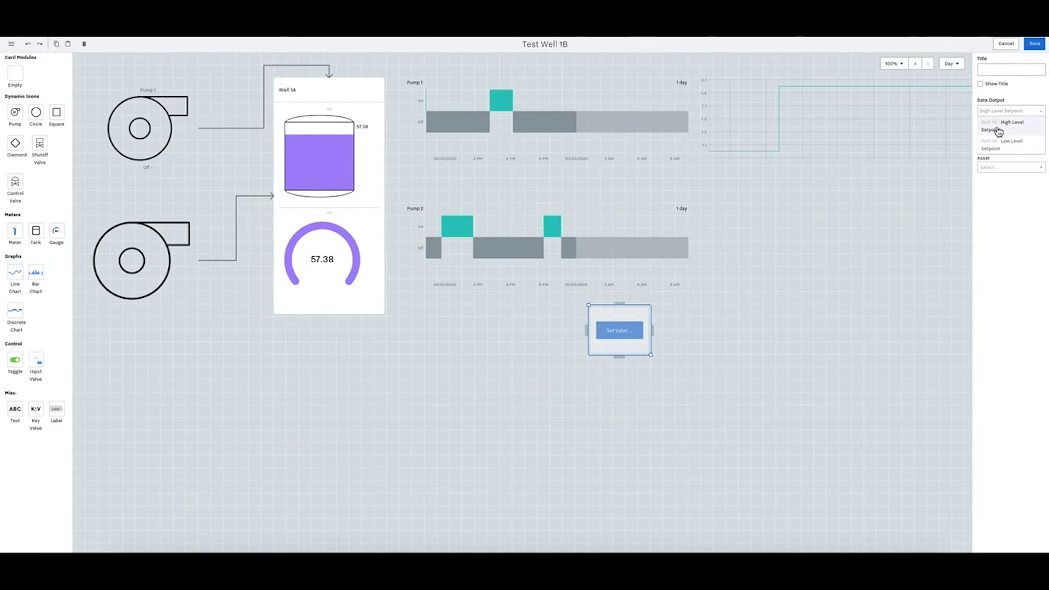
{"action": "type", "text": "temp"}
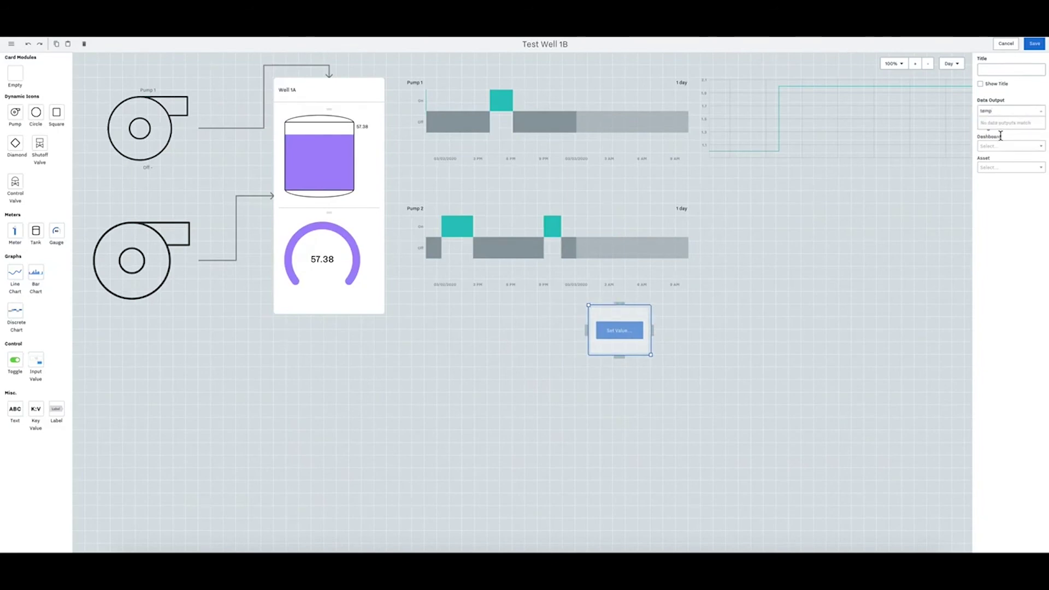
{"action": "left_click", "coordinate": [617, 330]}
{"action": "key", "text": "Delete"}
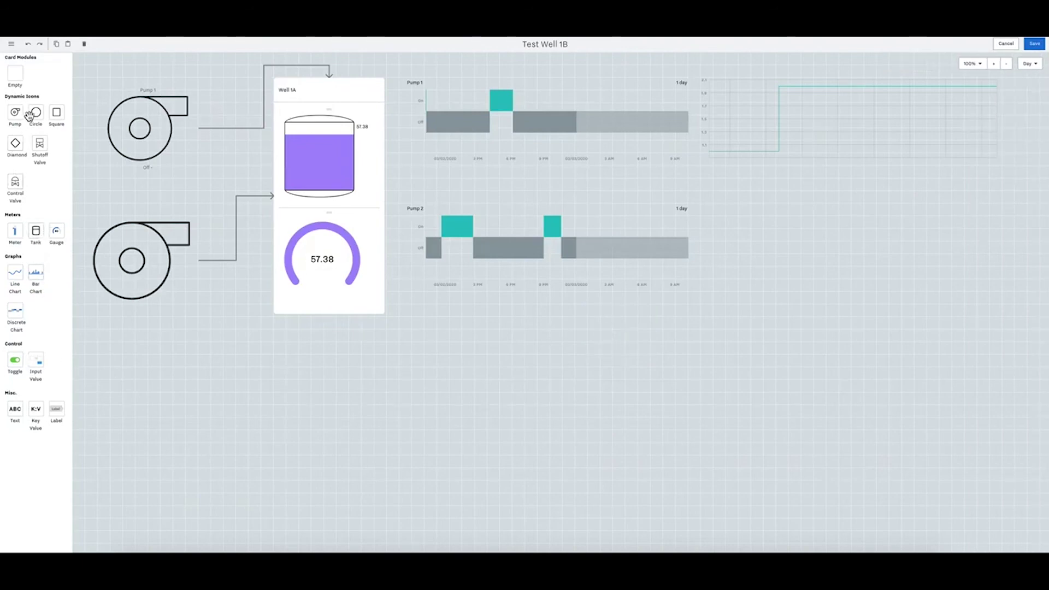
Add a square icon fed by Temp Humidity Sensor with its value shown, sized and positioned.
{"action": "left_click_drag", "start_coordinate": [57, 112], "coordinate": [581, 398]}
{"action": "left_click", "coordinate": [1007, 112]}
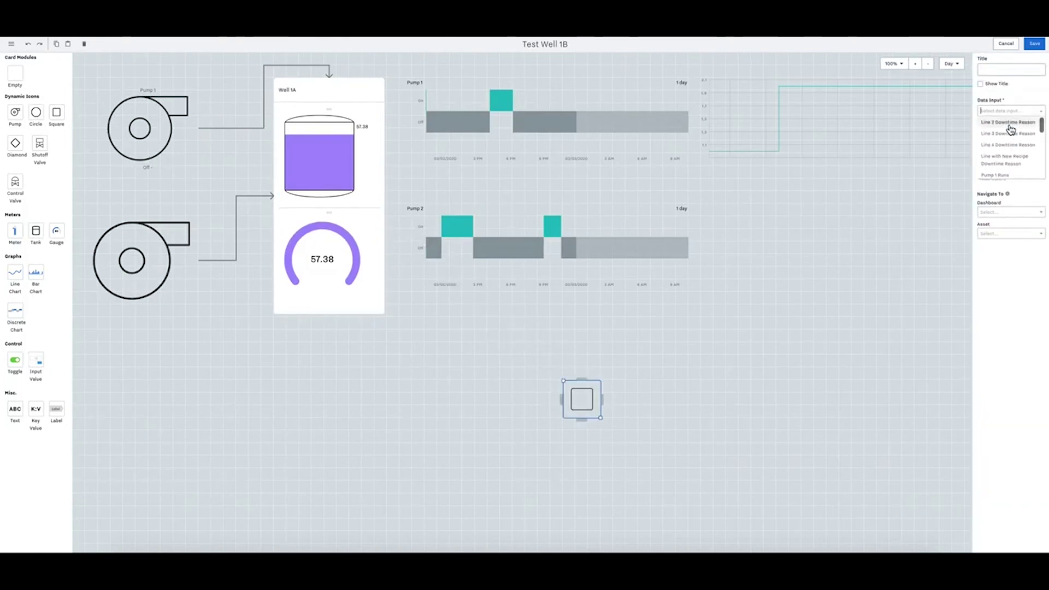
{"action": "scroll", "coordinate": [1011, 151], "scroll_direction": "down", "scroll_amount": 5}
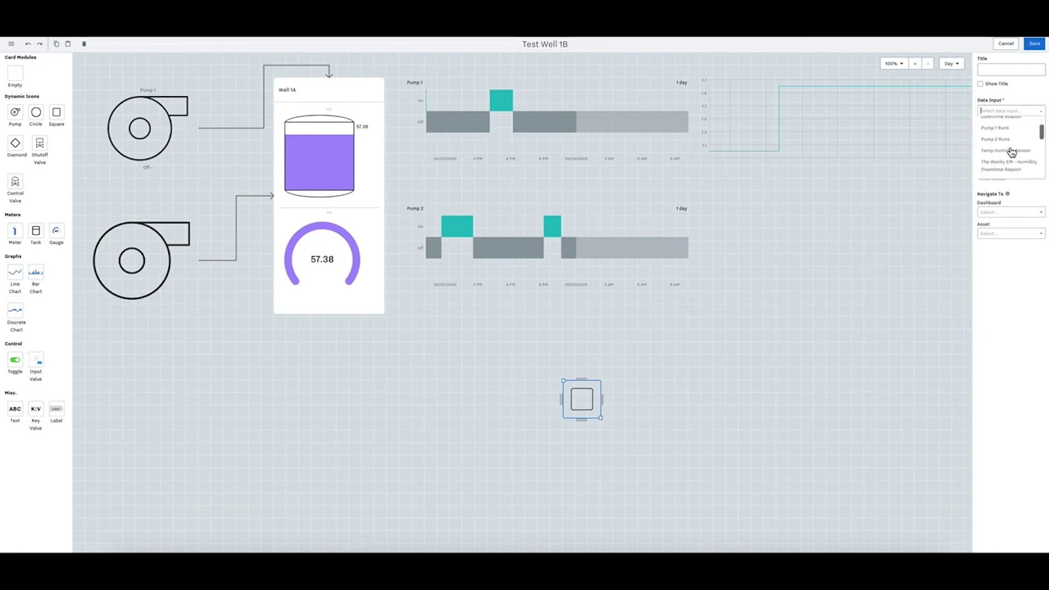
{"action": "left_click", "coordinate": [1012, 152]}
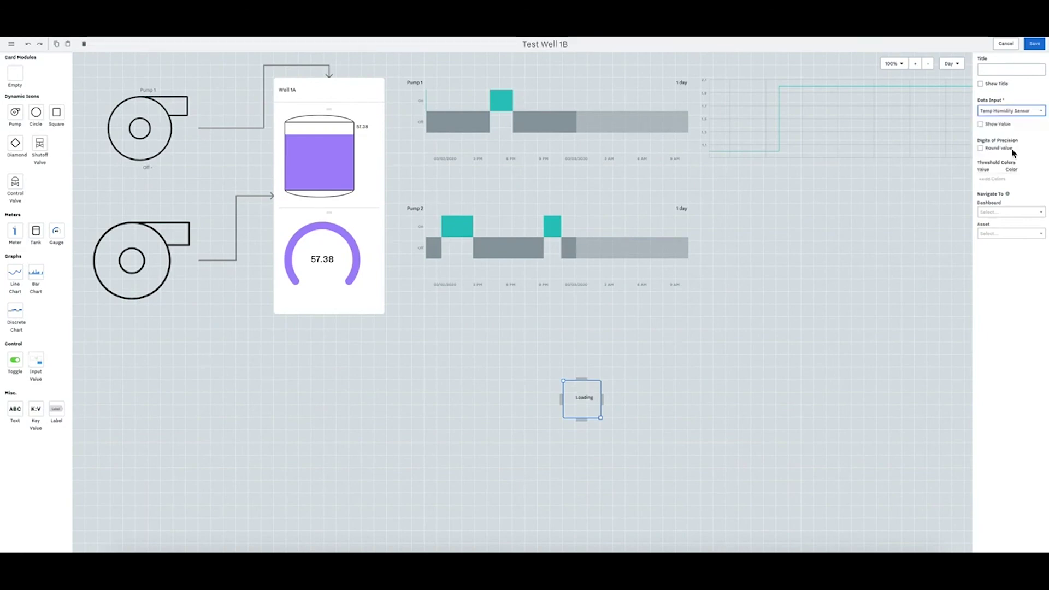
{"action": "left_click", "coordinate": [998, 125]}
{"action": "left_click_drag", "start_coordinate": [597, 420], "coordinate": [686, 461]}
{"action": "left_click_drag", "start_coordinate": [643, 407], "coordinate": [618, 355]}
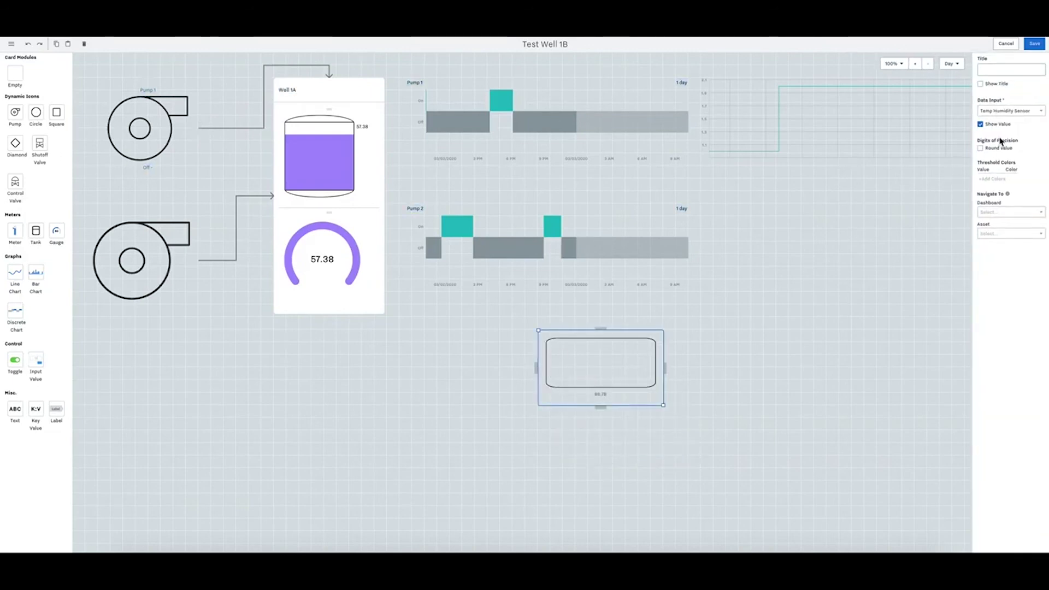
Title the square 'SENSOR VALUE' and round its value to 2 decimal places.
{"action": "left_click", "coordinate": [998, 71]}
{"action": "type", "text": "SENSOR VALUE"}
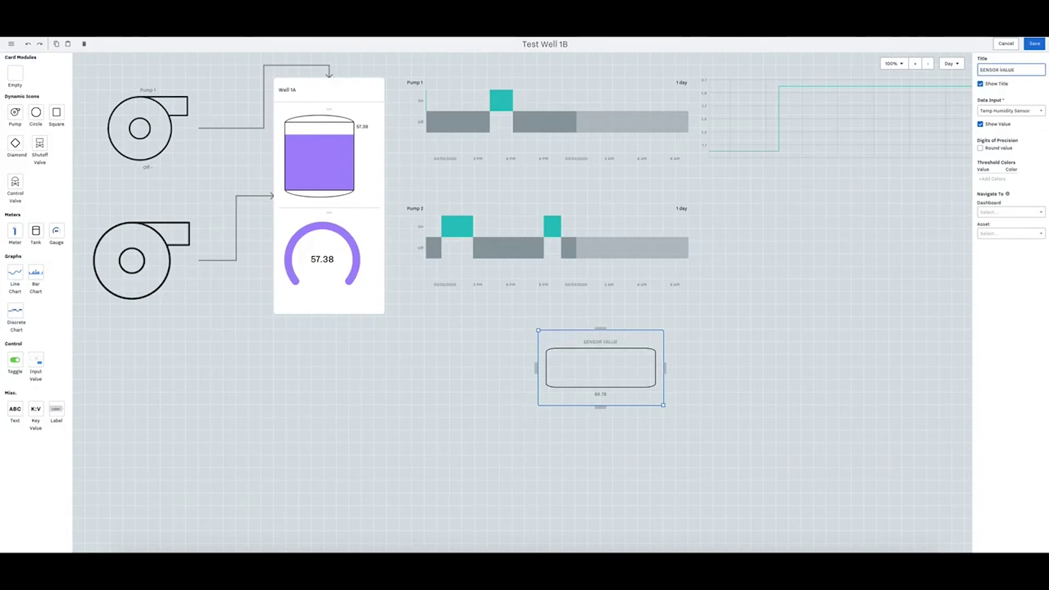
{"action": "left_click", "coordinate": [623, 368]}
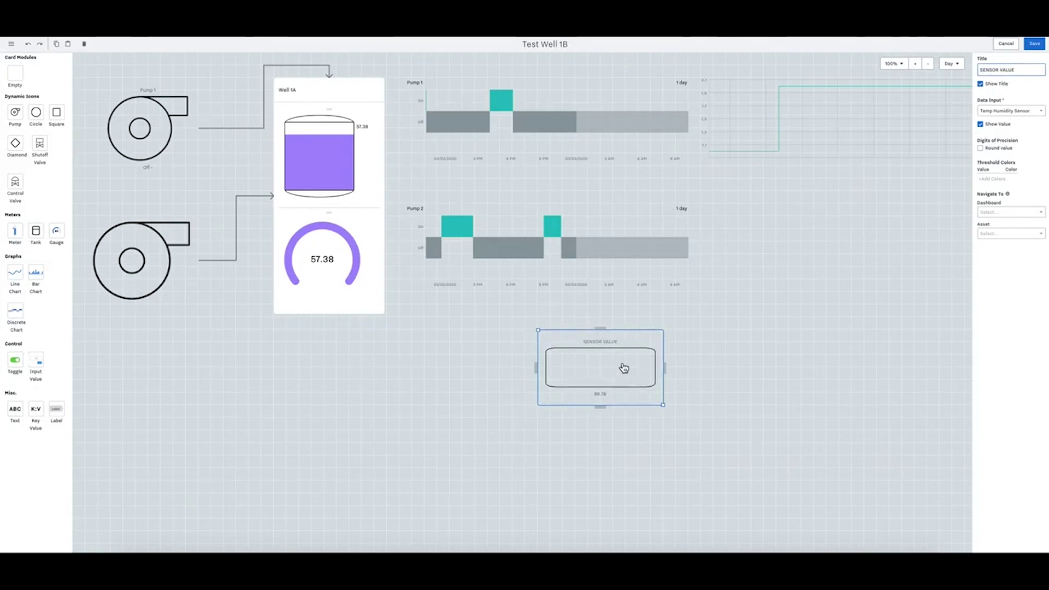
{"action": "left_click", "coordinate": [998, 151]}
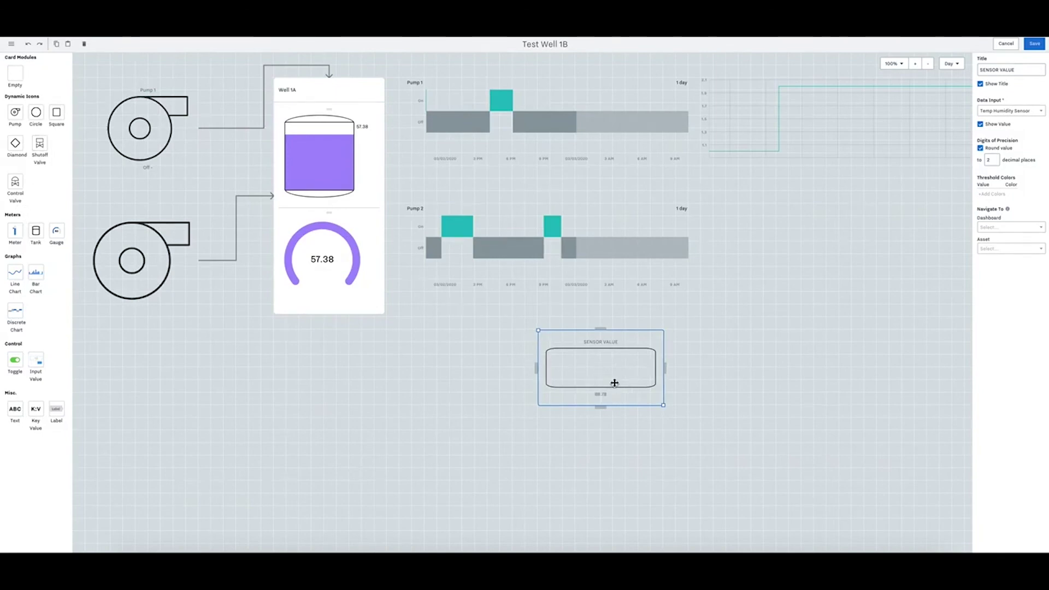
{"action": "key", "text": "Delete"}
Save the Test Well 1B dashboard and return to view mode.
{"action": "left_click", "coordinate": [1035, 44]}
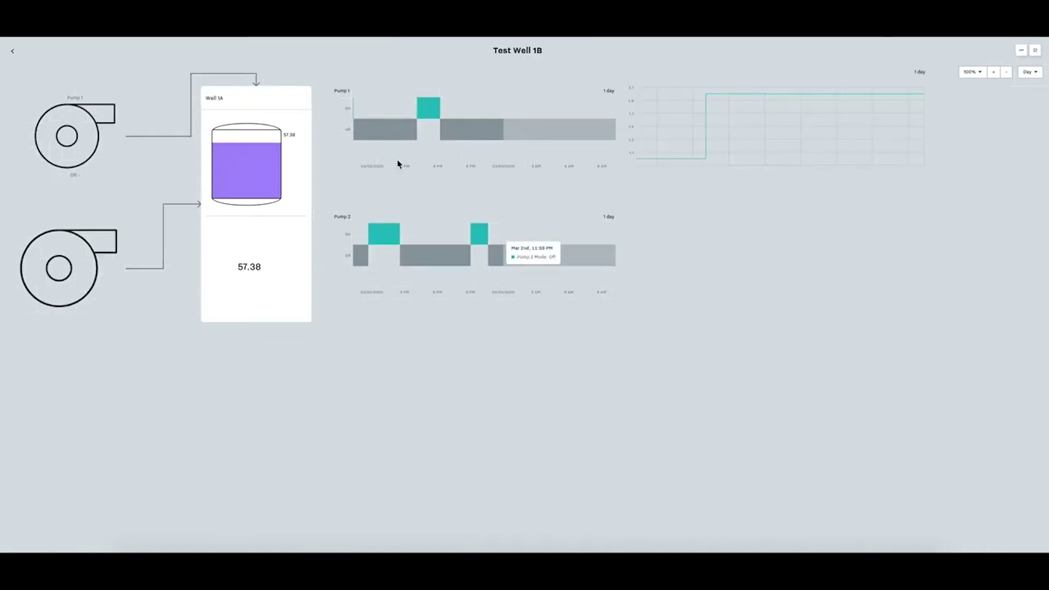